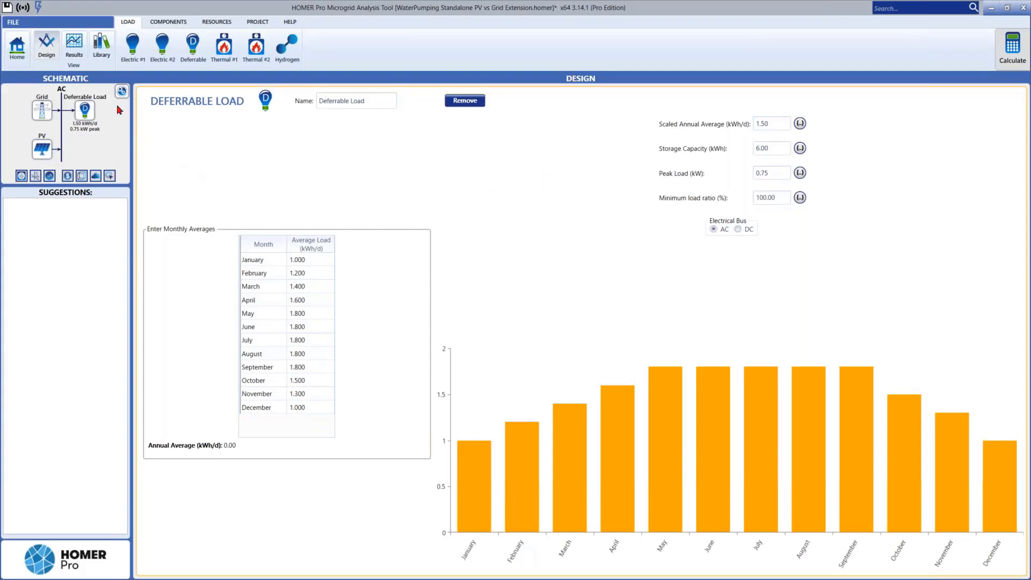
# - Review the optimization results table and the Advanced Grid component's grid extension cost inputs
pyautogui.click(73, 51)
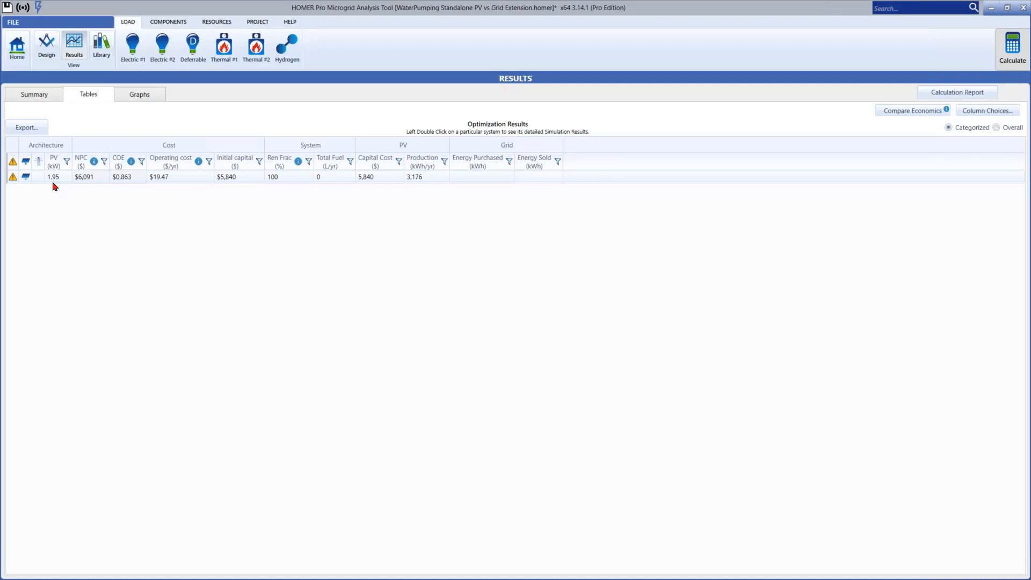
pyautogui.click(46, 57)
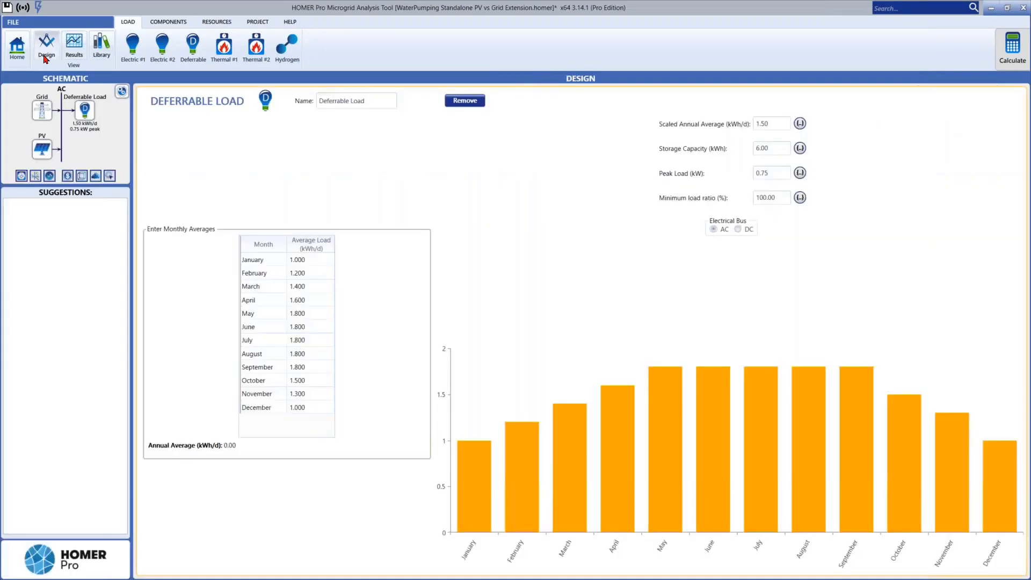
pyautogui.click(43, 114)
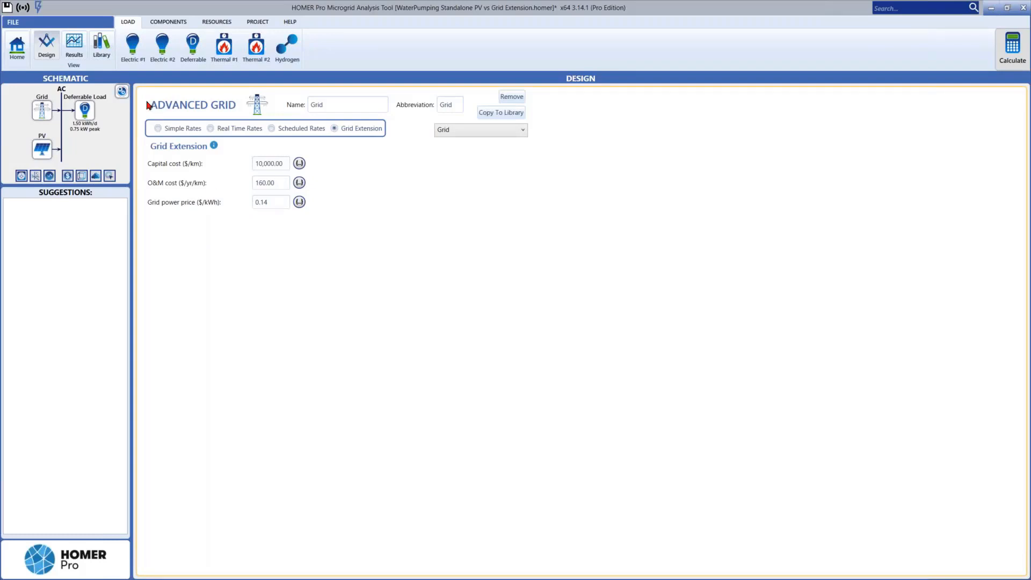
# - Open the detailed simulation results of the 1.95 kW PV system and view its grid extension comparison
pyautogui.click(74, 50)
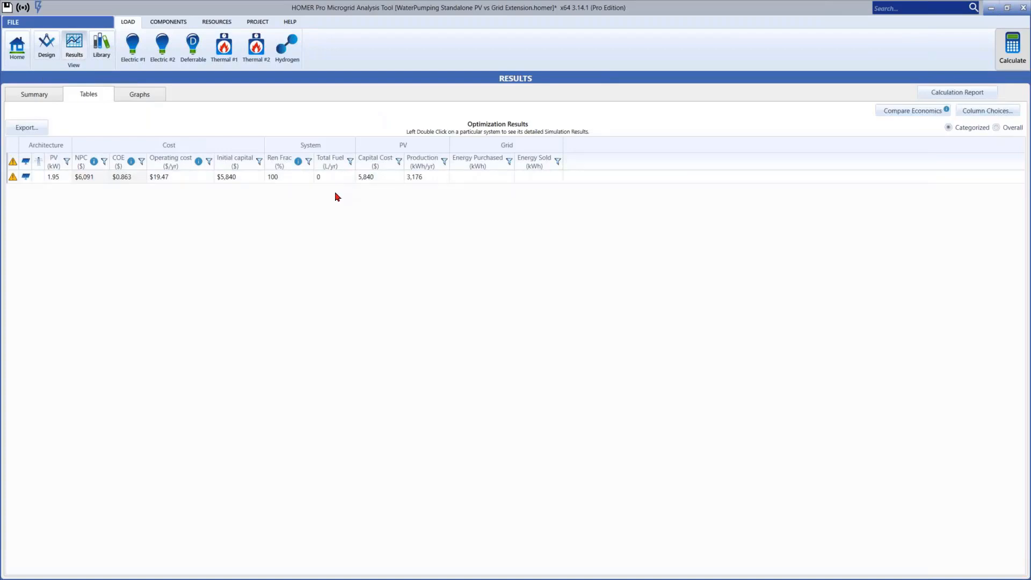
pyautogui.doubleClick(323, 179)
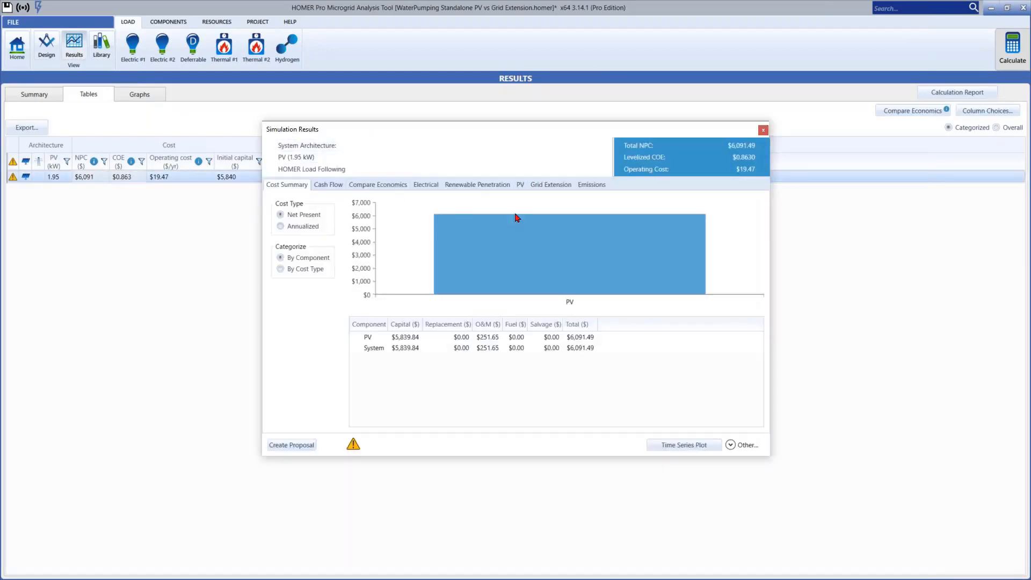
pyautogui.click(551, 185)
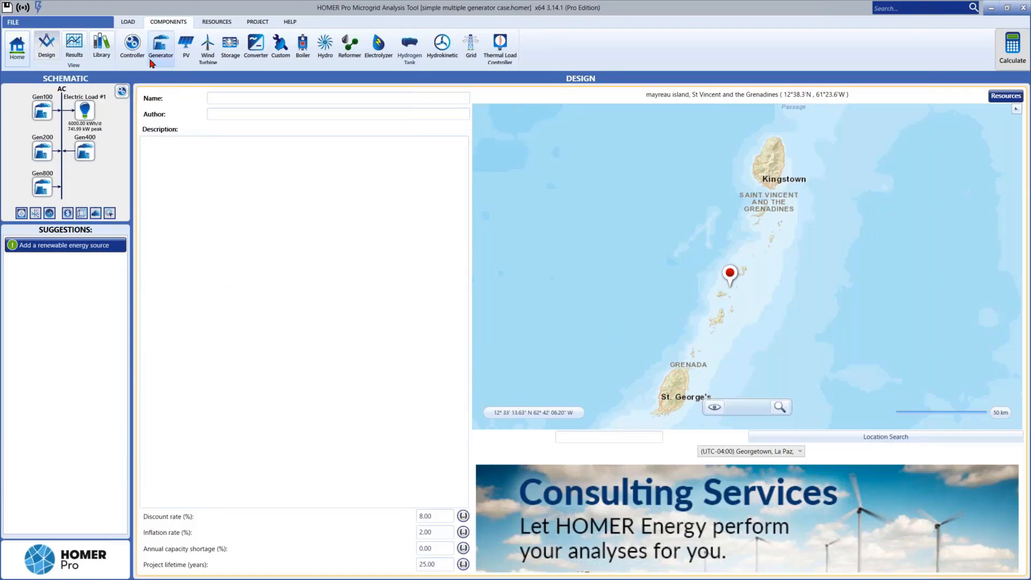
# - Review the 400 kW genset's settings, and browse the complete generator catalog without adding a component
pyautogui.click(82, 152)
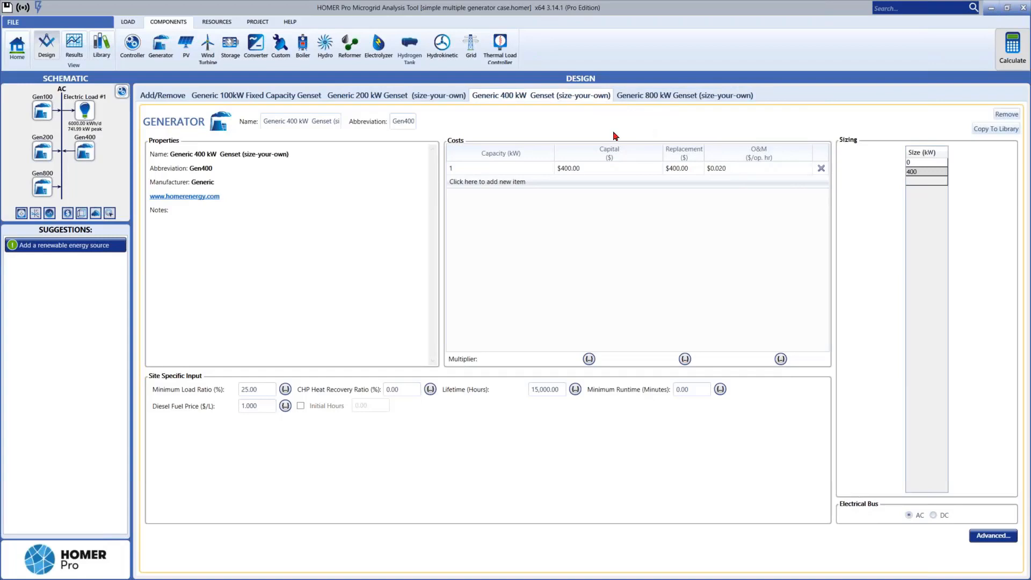
pyautogui.click(160, 97)
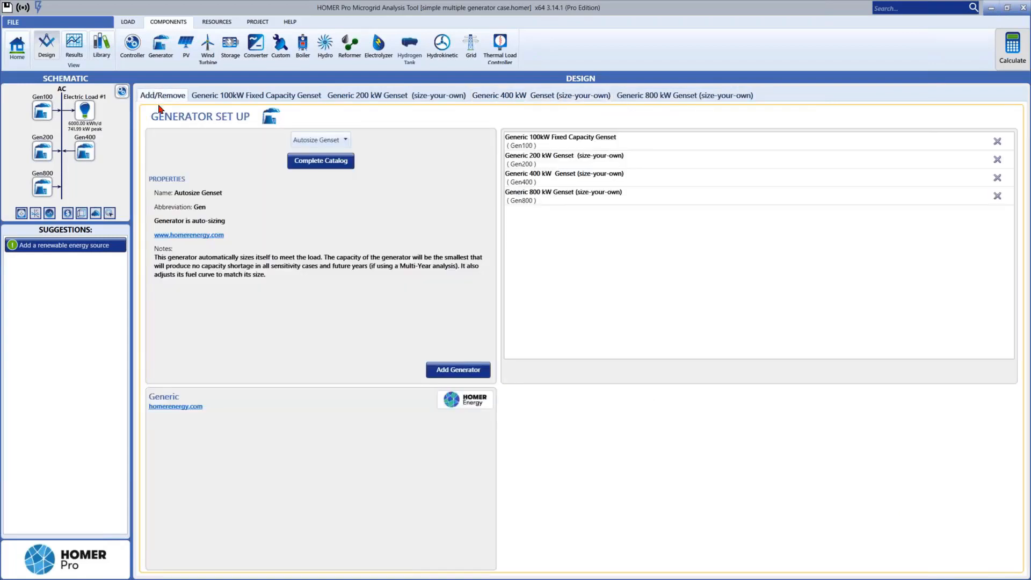
pyautogui.click(317, 161)
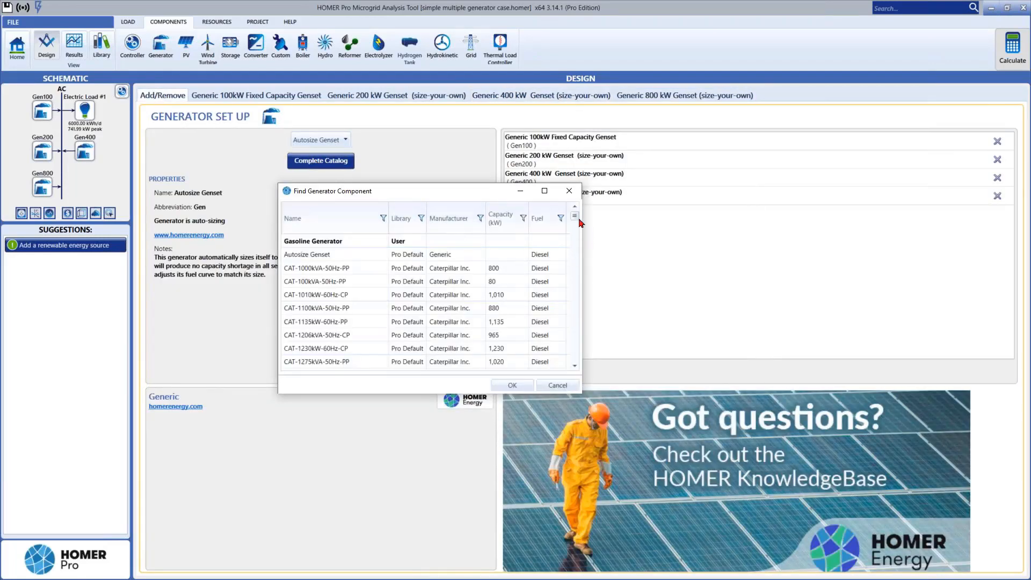
pyautogui.scroll(-1, 575, 222)
pyautogui.moveTo(574, 222); pyautogui.dragTo(563, 332)
pyautogui.click(569, 191)
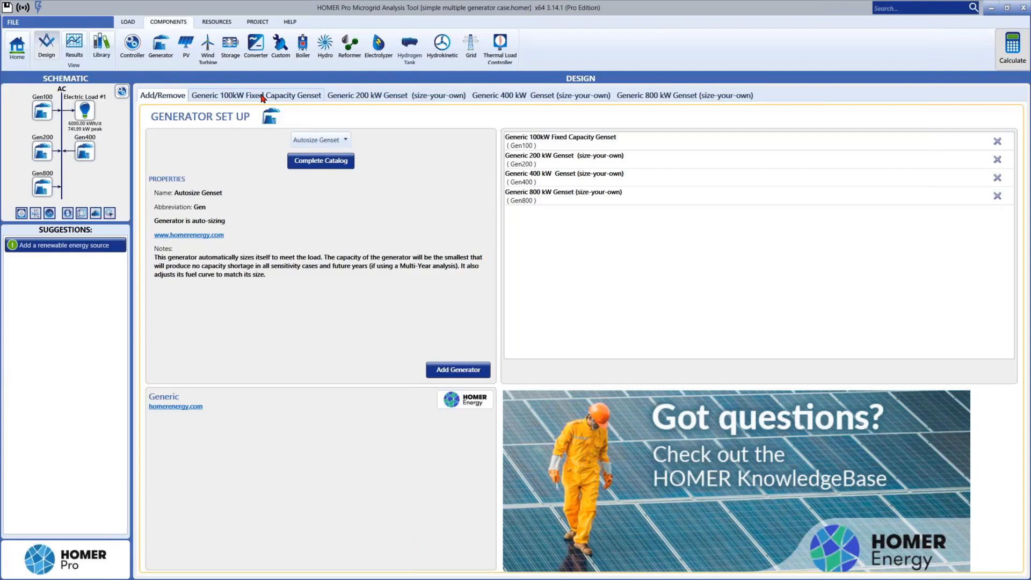
# - Compare the sizing and cost inputs of the 200 kW size-your-own genset and the 100 kW fixed capacity genset
pyautogui.click(365, 98)
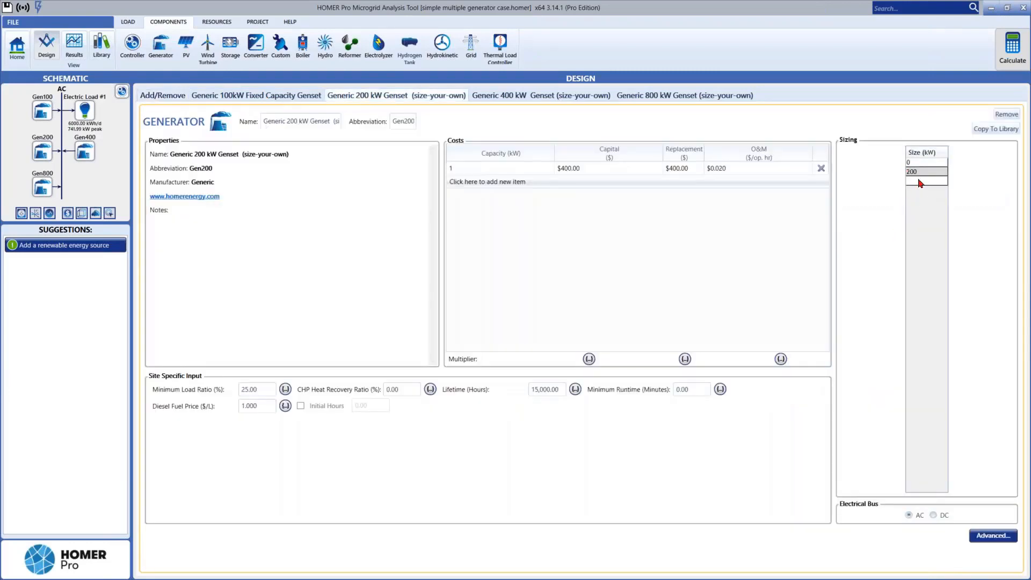
pyautogui.click(217, 101)
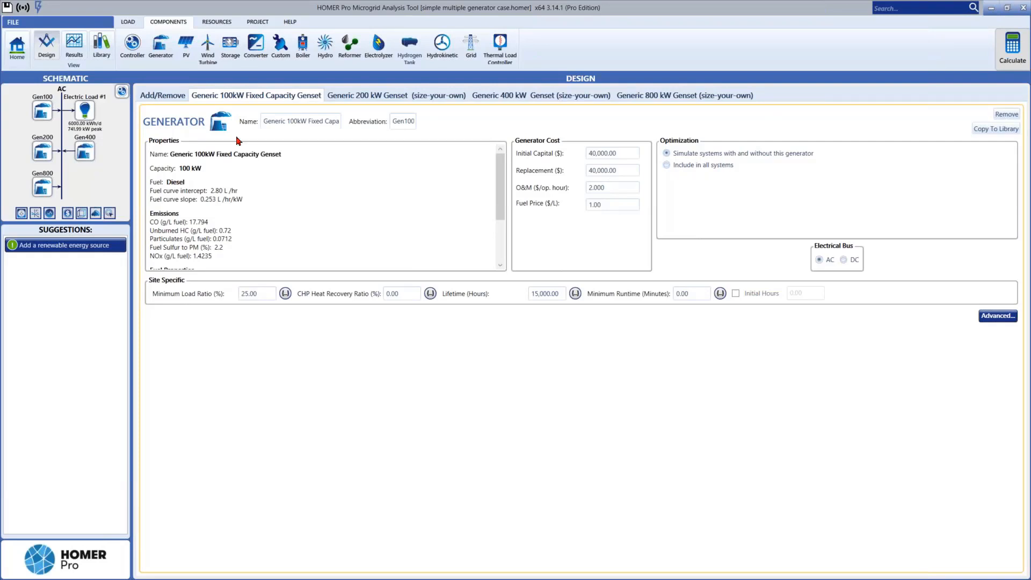
# - Look over the available dispatch strategies in the controller setup and open the HOMER Generator Order controller
pyautogui.click(120, 92)
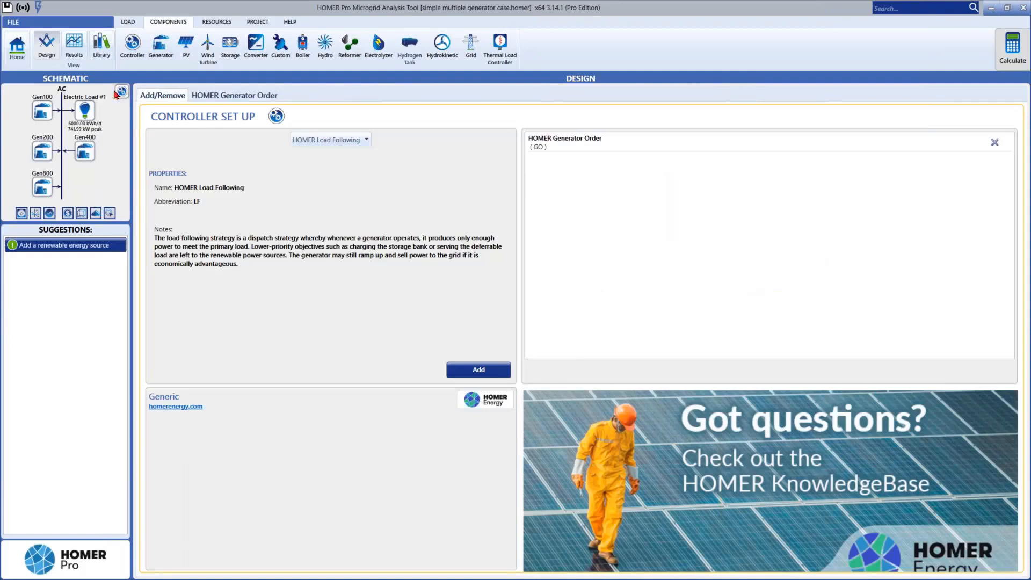
pyautogui.click(311, 141)
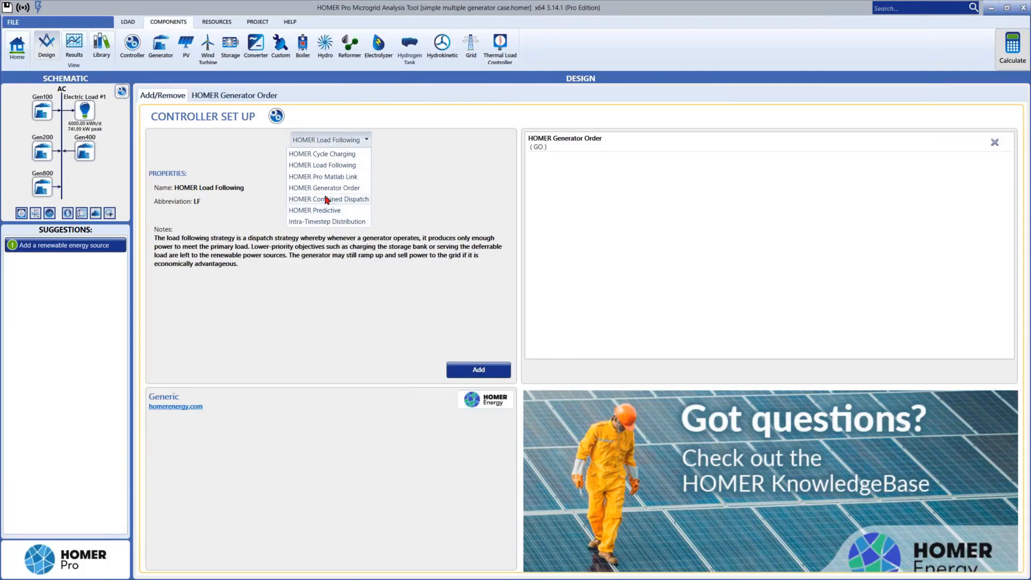
pyautogui.click(226, 99)
pyautogui.click(226, 99)
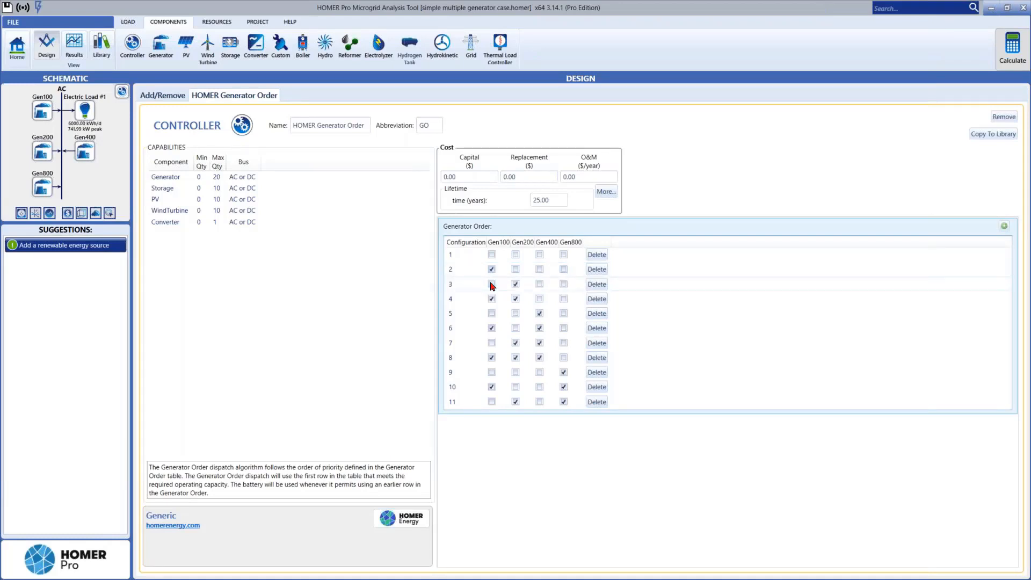
# - Add empty configurations to the generator order table, delete them again, and select configuration 8
pyautogui.click(516, 285)
pyautogui.click(1004, 226)
pyautogui.click(1004, 226)
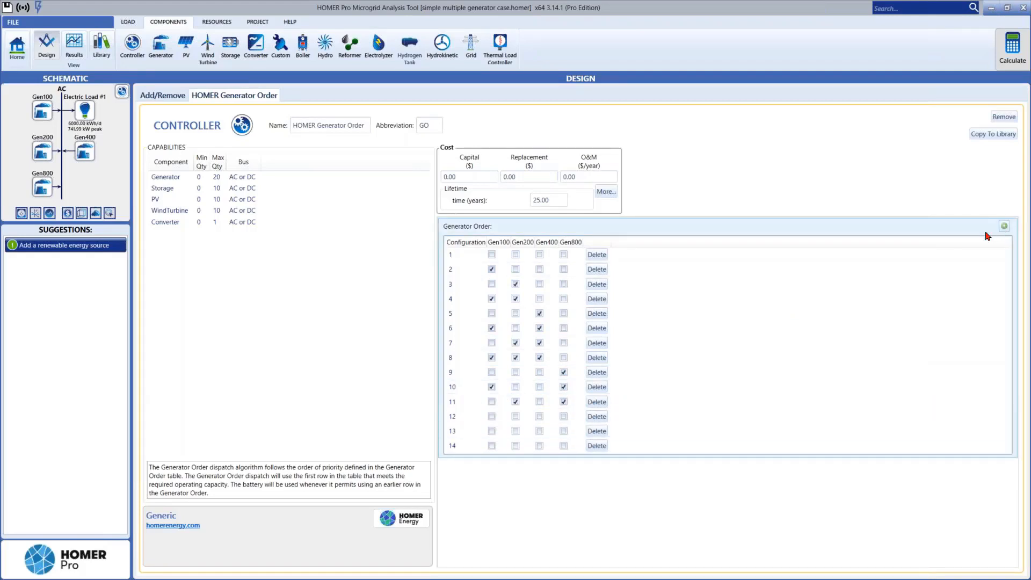
pyautogui.click(599, 431)
pyautogui.click(597, 417)
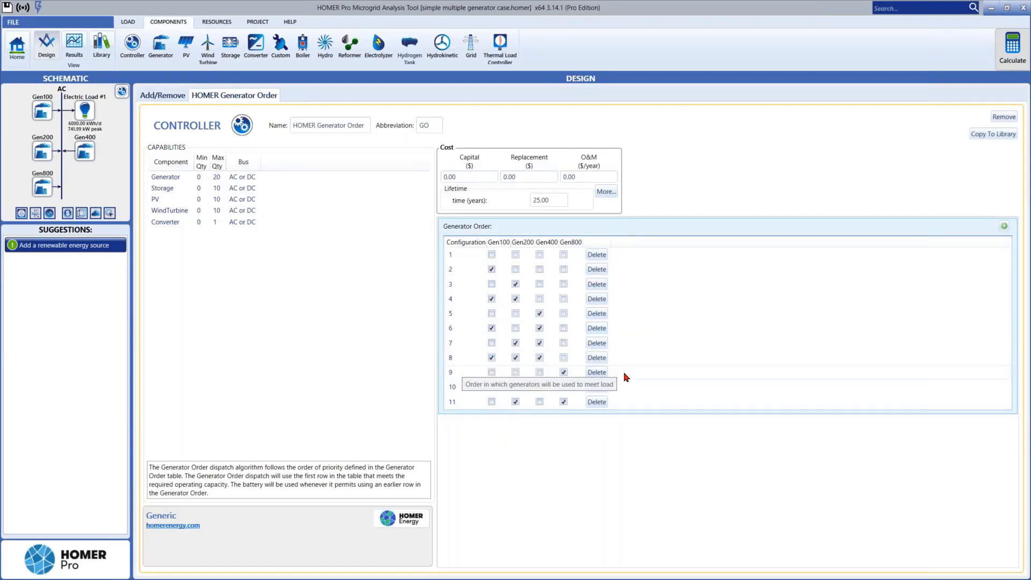
pyautogui.click(659, 363)
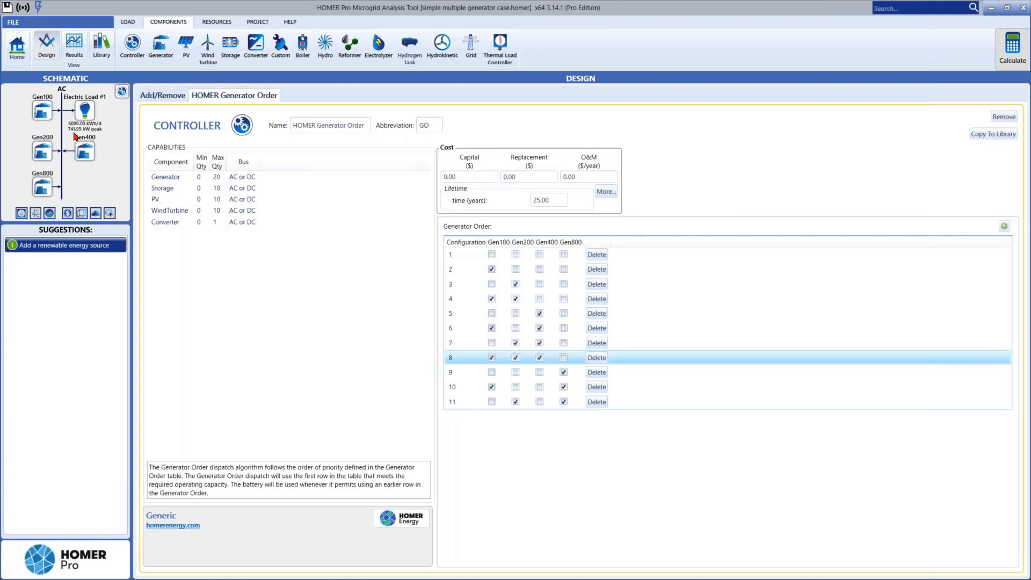
# - Examine the operating reserve inputs in the project constraints, including annual peak load, and return to the controller setup
pyautogui.click(254, 24)
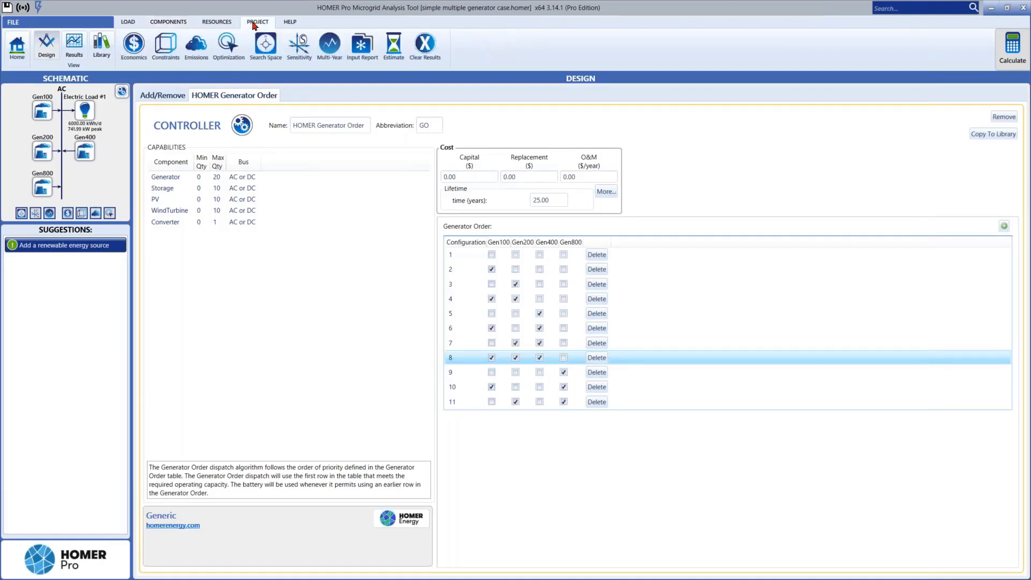
pyautogui.click(165, 44)
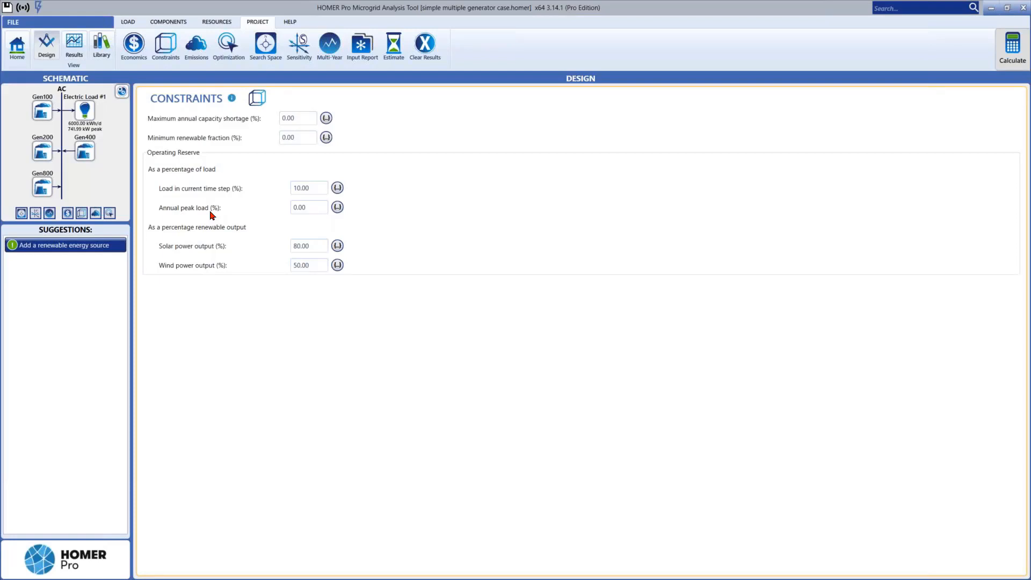
pyautogui.doubleClick(305, 207)
pyautogui.click(120, 92)
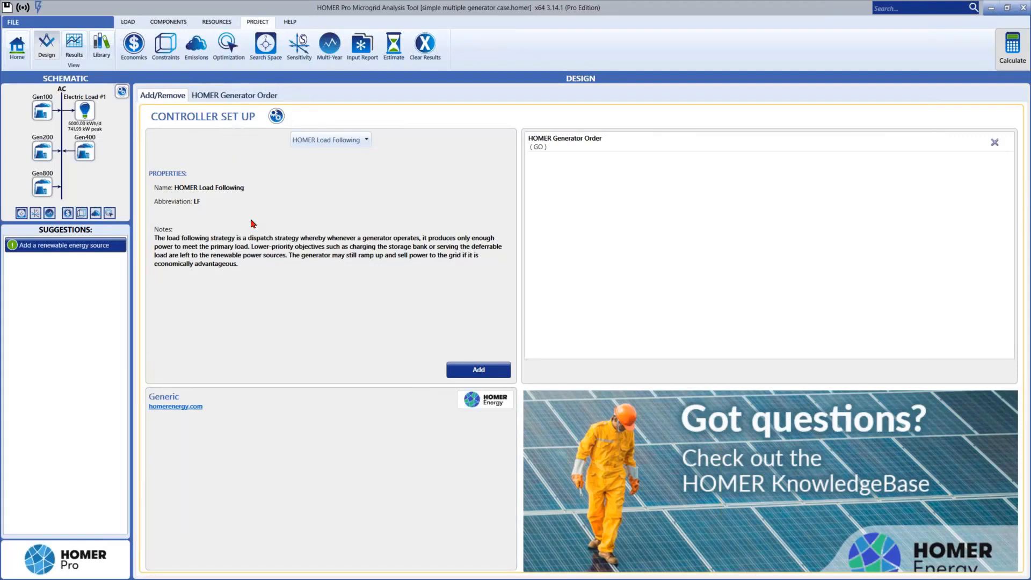
# - Open the detailed simulation results of the lowest-cost system combining the 100, 200, 400 and 800 kW generators
pyautogui.click(79, 56)
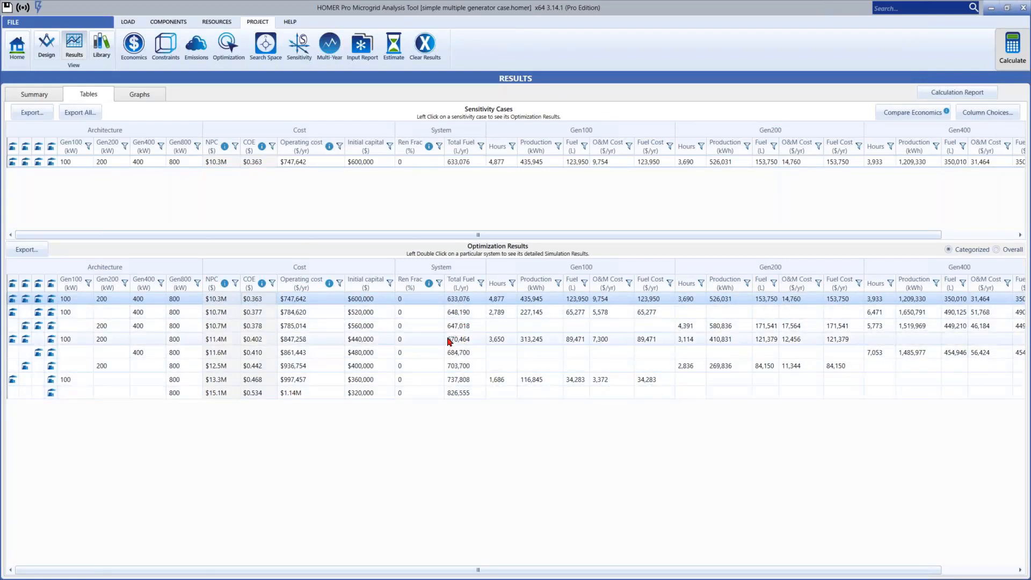
pyautogui.doubleClick(387, 299)
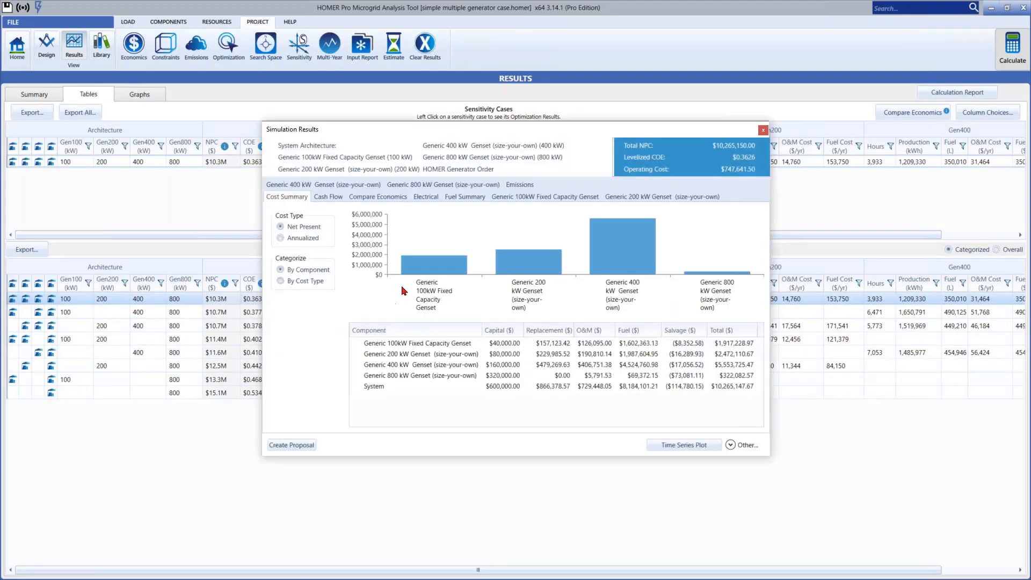
pyautogui.moveTo(466, 119); pyautogui.dragTo(434, 74)
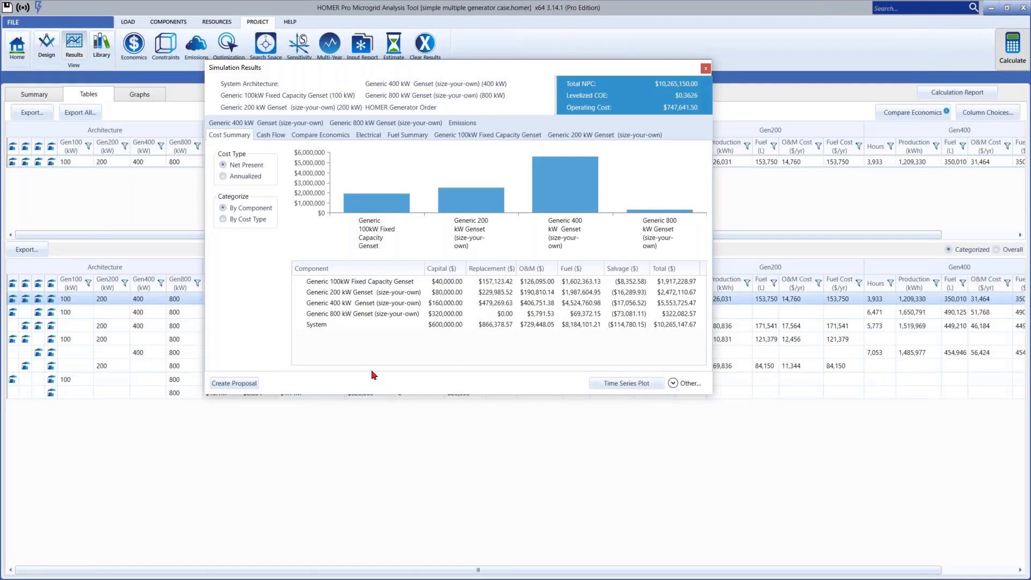
# - Create a Client Proposal report for this system with the preset information and sections, in DOCX format on Letter paper
pyautogui.click(239, 386)
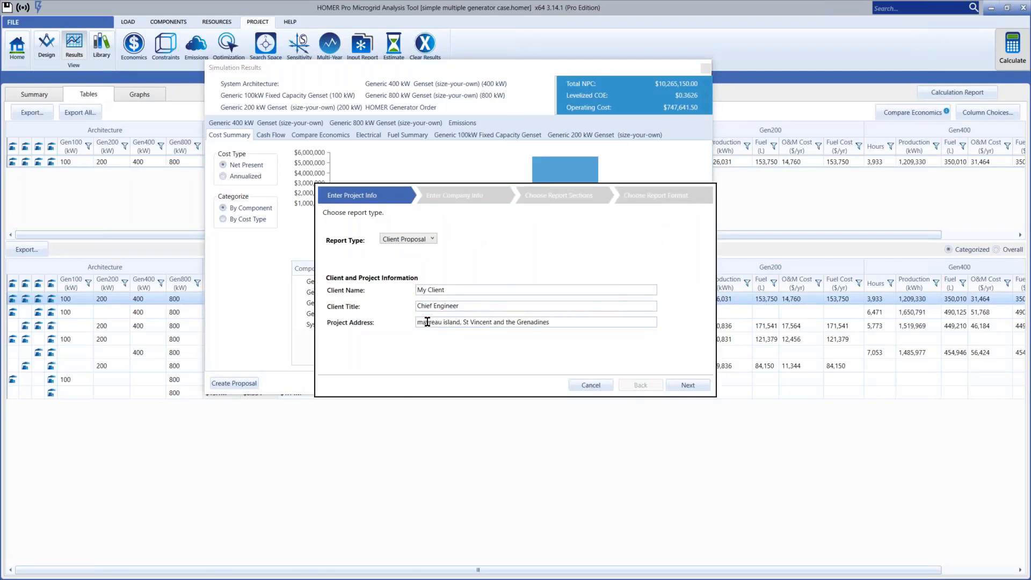
pyautogui.click(690, 385)
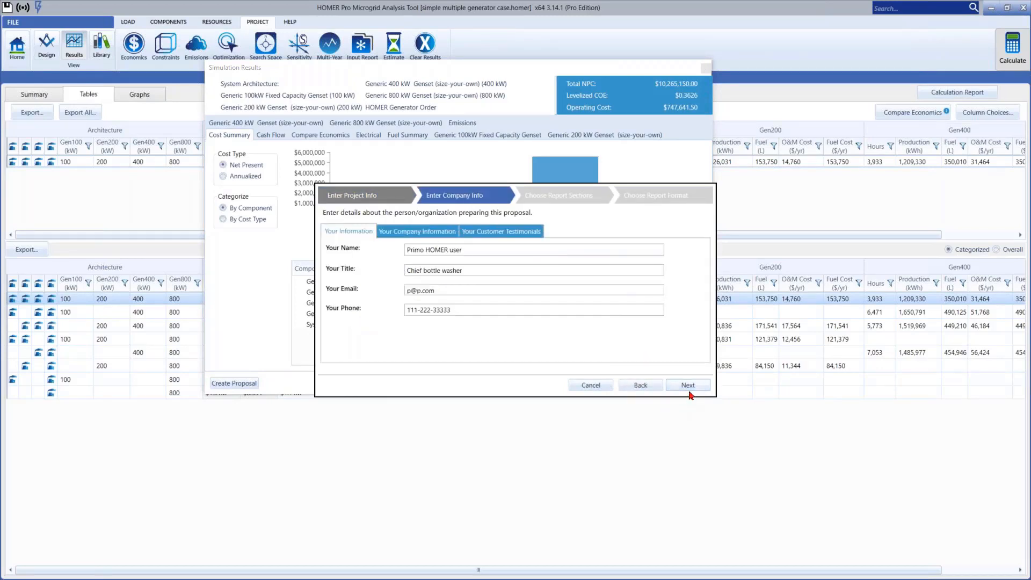
pyautogui.click(689, 386)
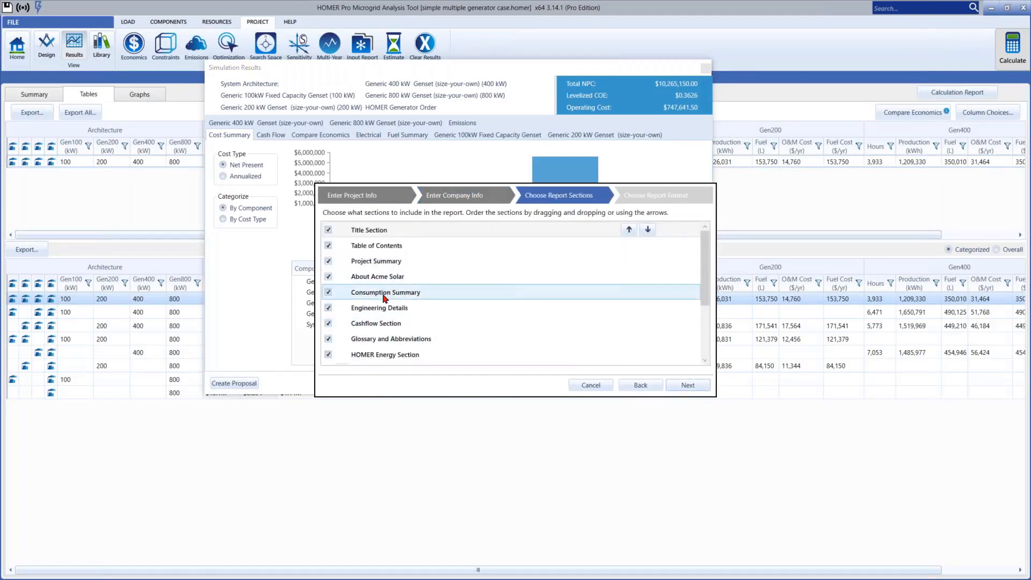
pyautogui.click(685, 390)
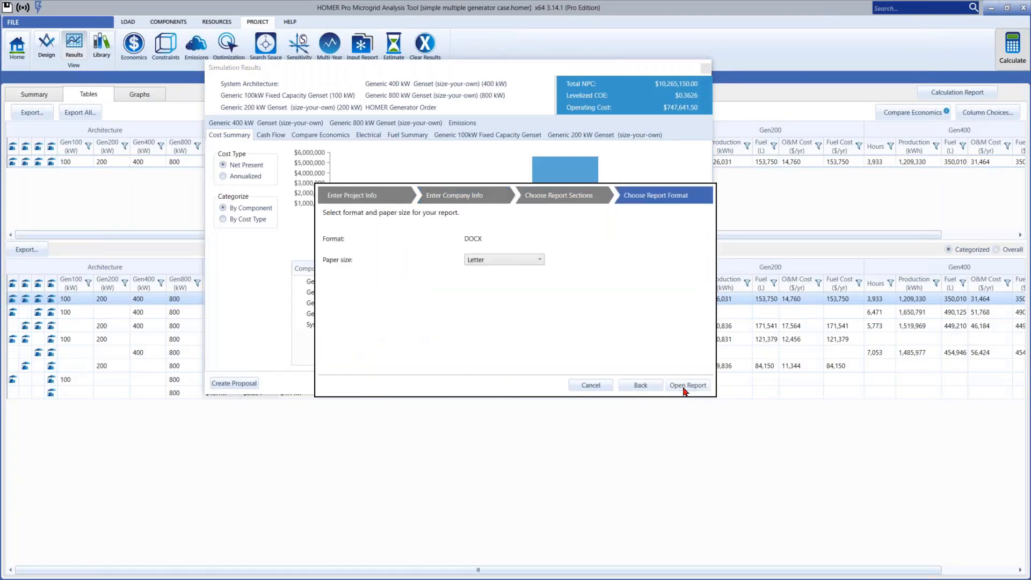
pyautogui.click(497, 260)
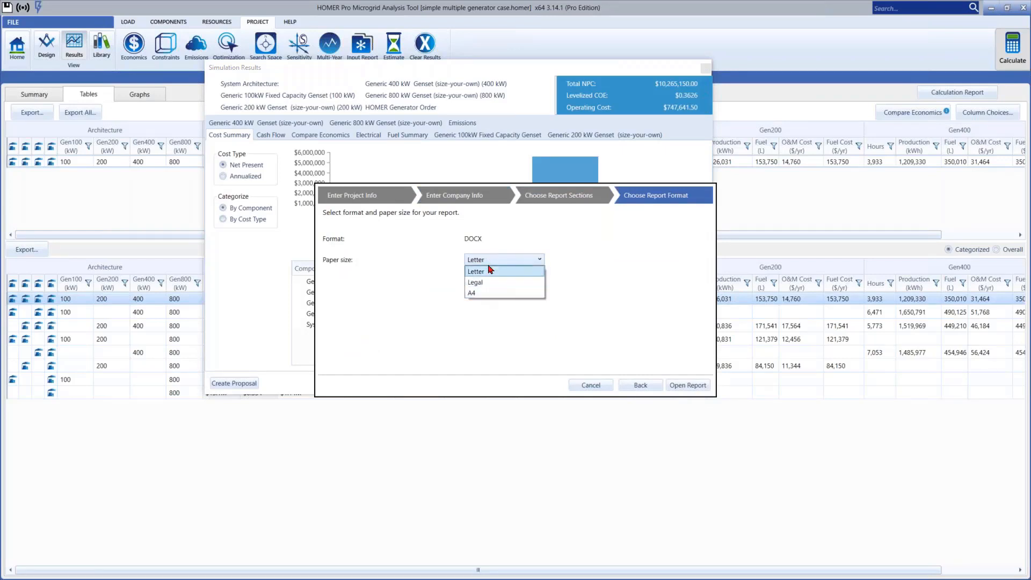
pyautogui.click(685, 387)
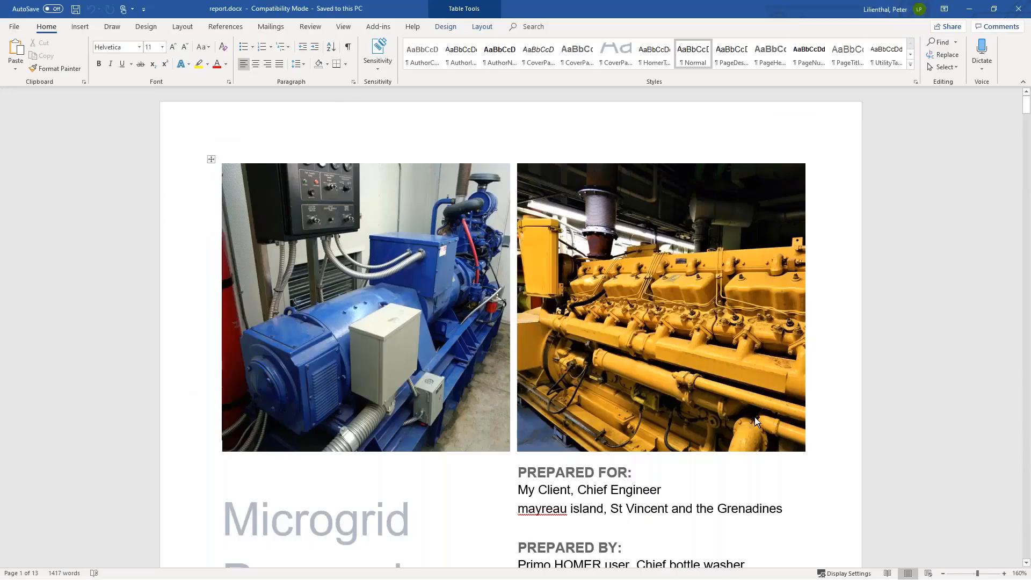
# - Read through the generated proposal in Word from the cover page to the proposed system's cash flow chart
pyautogui.scroll(-5, 872, 394)
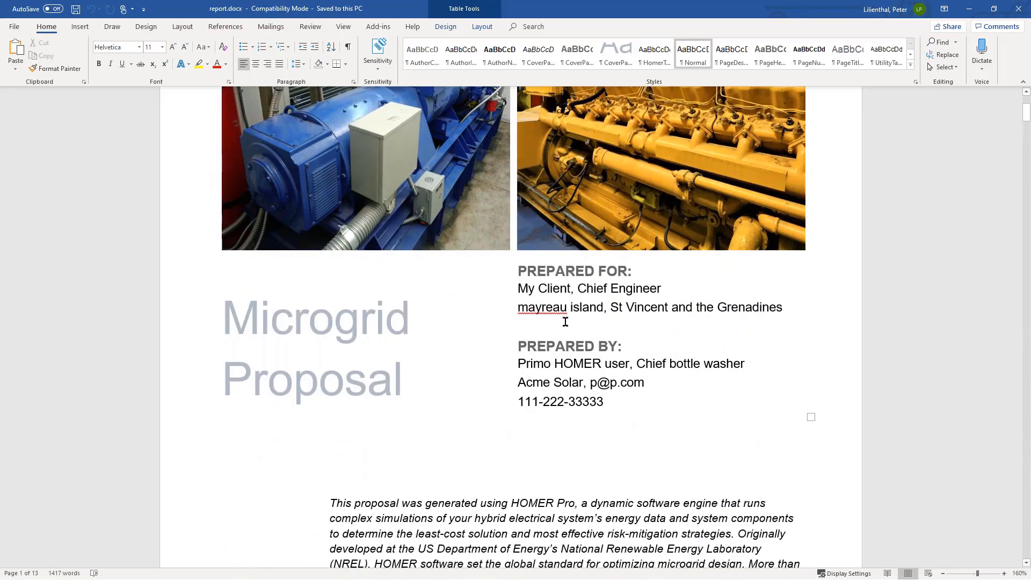
pyautogui.scroll(-3, 914, 391)
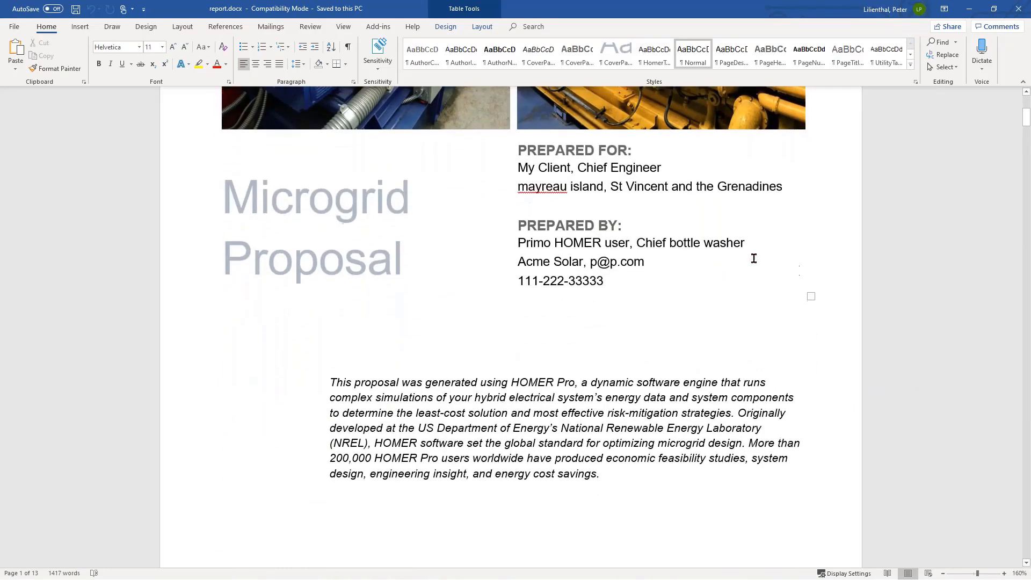
pyautogui.scroll(-1, 939, 350)
pyautogui.scroll(-18, 914, 350)
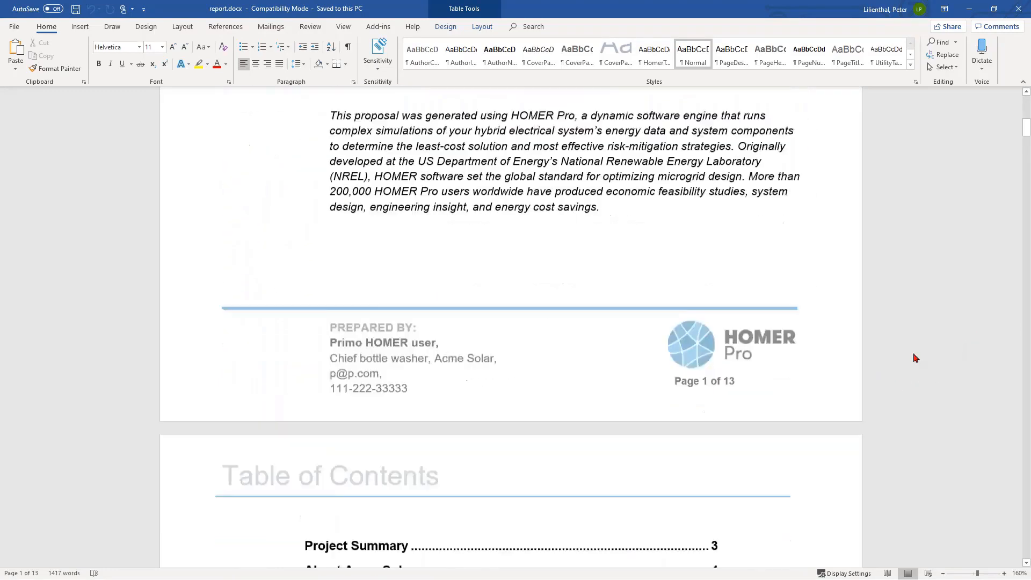
pyautogui.scroll(-6, 911, 350)
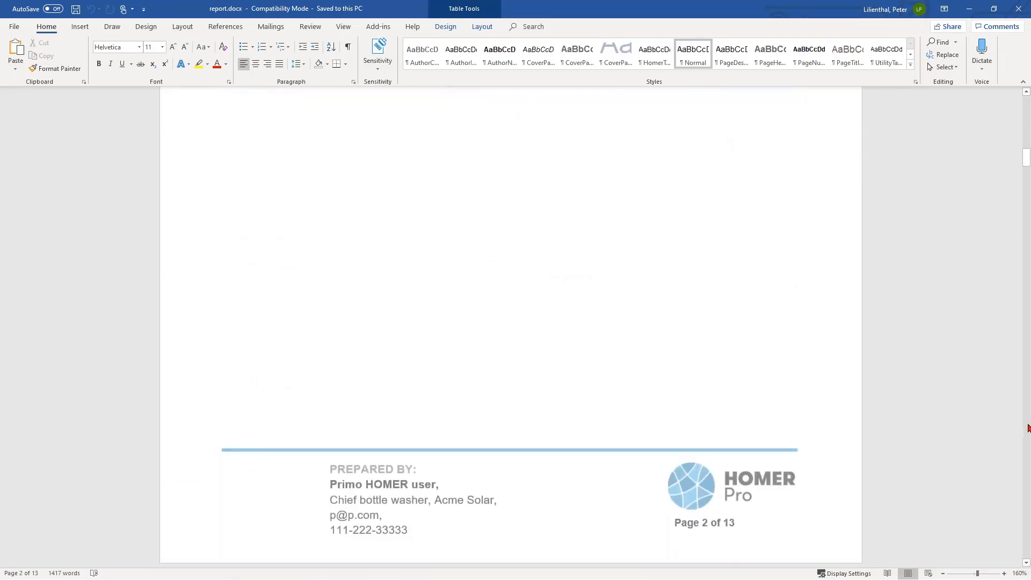
pyautogui.scroll(-5, 955, 416)
pyautogui.scroll(-4, 925, 416)
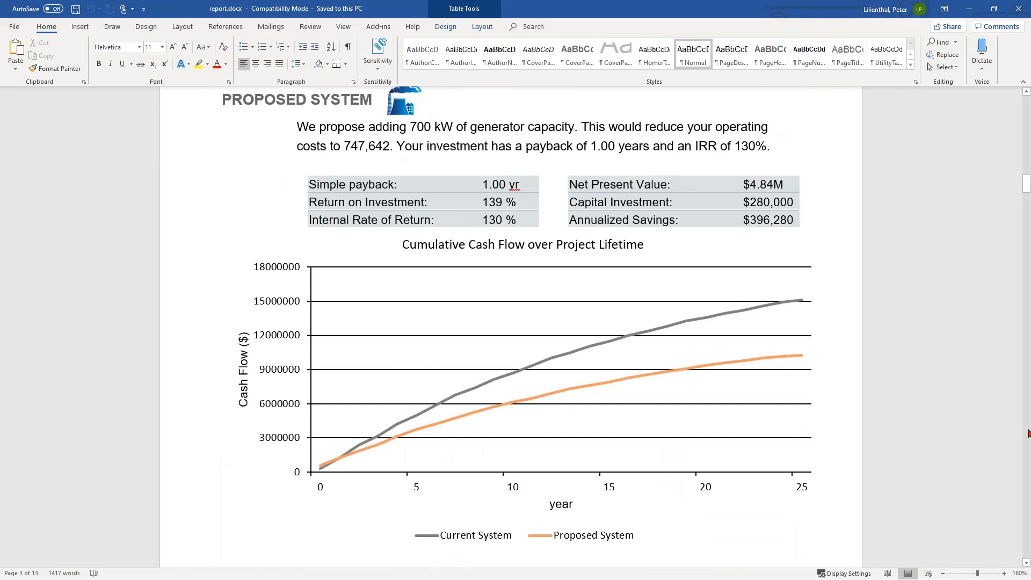
# - Read through the rest of the proposal, from the consumption summary to the About HOMER Pro section
pyautogui.click(1028, 432)
pyautogui.click(1028, 433)
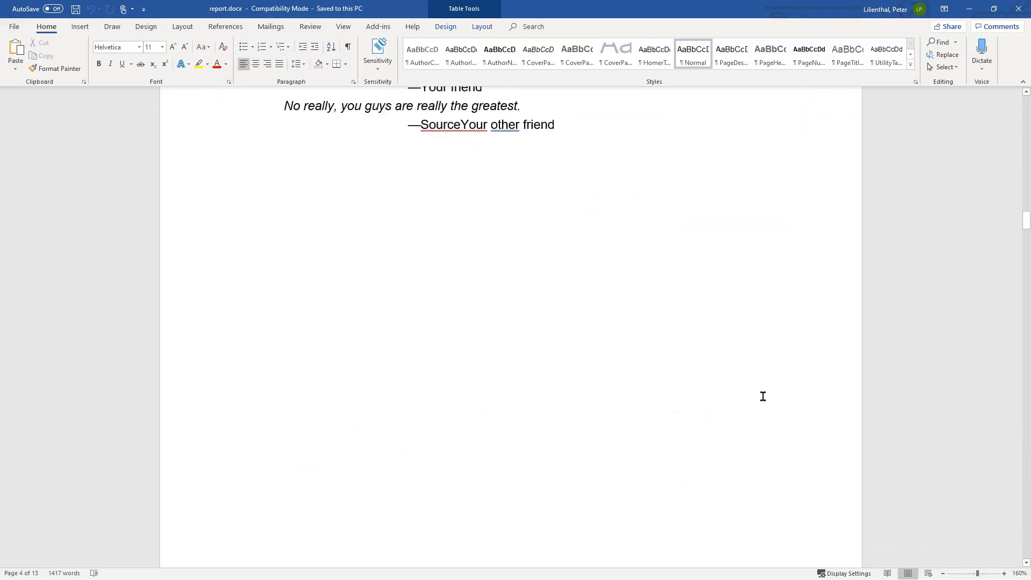
pyautogui.scroll(3, 763, 396)
pyautogui.scroll(-15, 763, 397)
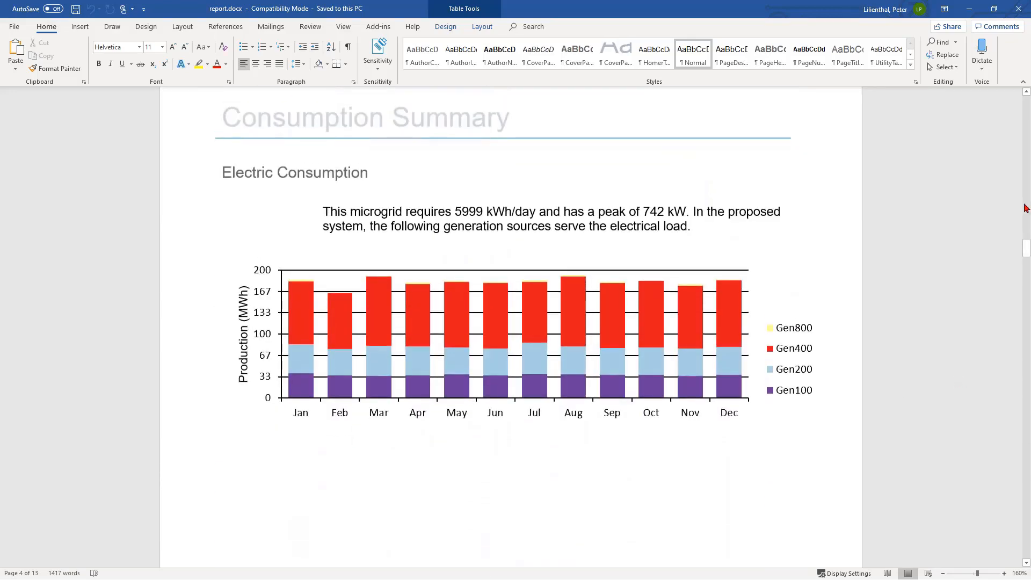
pyautogui.moveTo(1027, 247); pyautogui.dragTo(1027, 491)
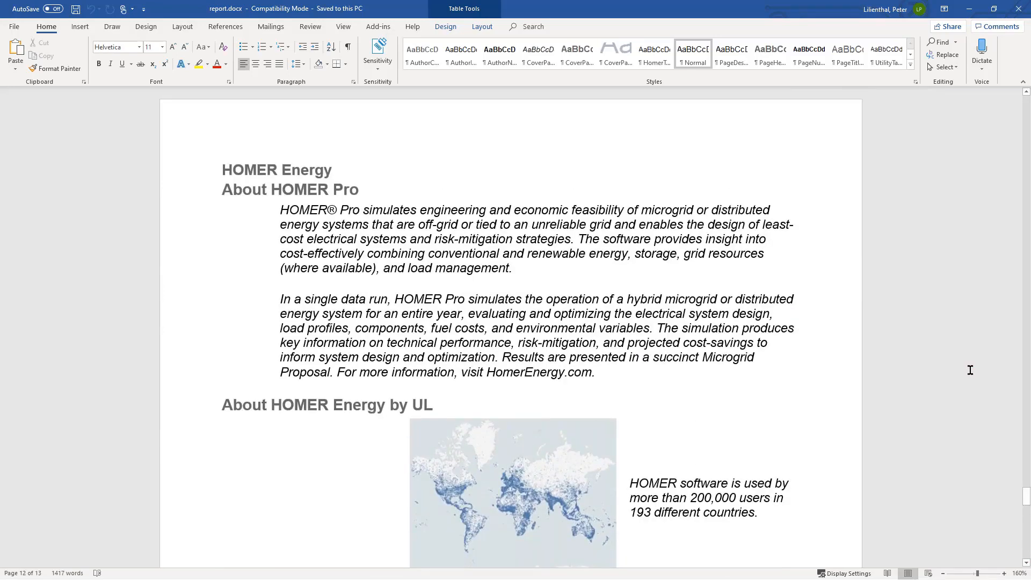
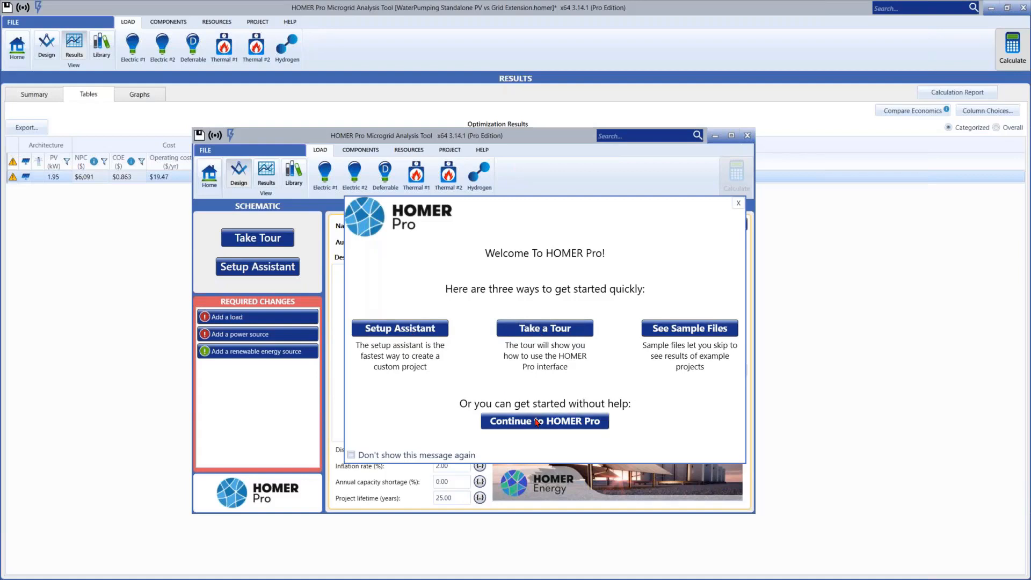
# - Start the Setup Assistant in the new HOMER Pro project, look through its pages with the default entries, and cancel it
pyautogui.click(401, 330)
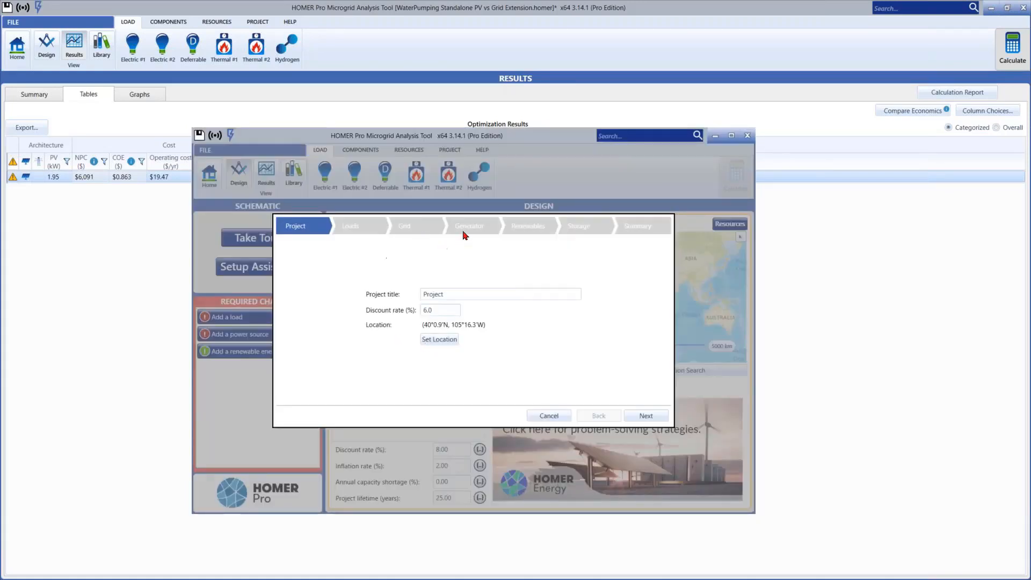
pyautogui.doubleClick(646, 416)
pyautogui.doubleClick(646, 416)
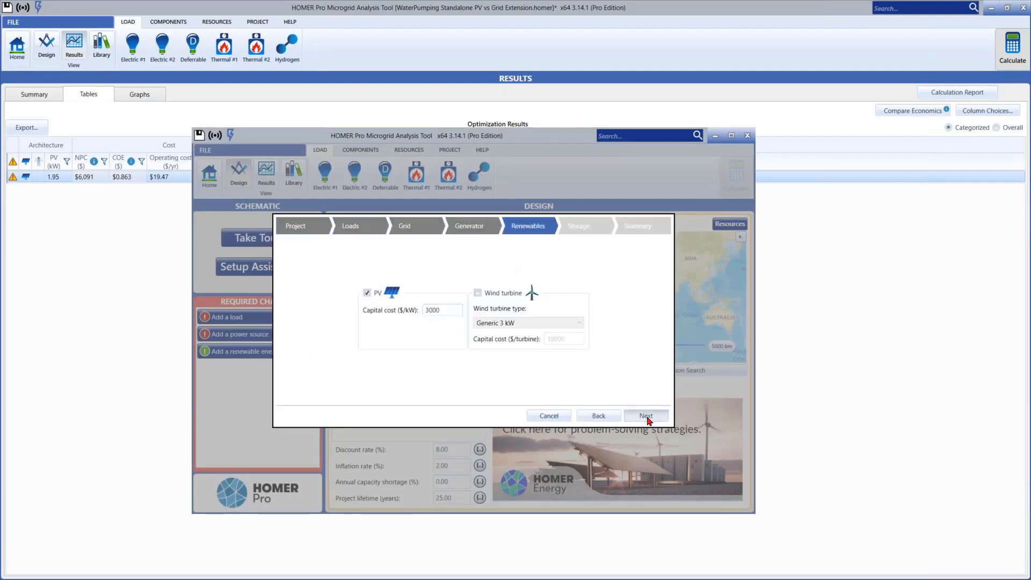
pyautogui.click(646, 416)
pyautogui.click(549, 416)
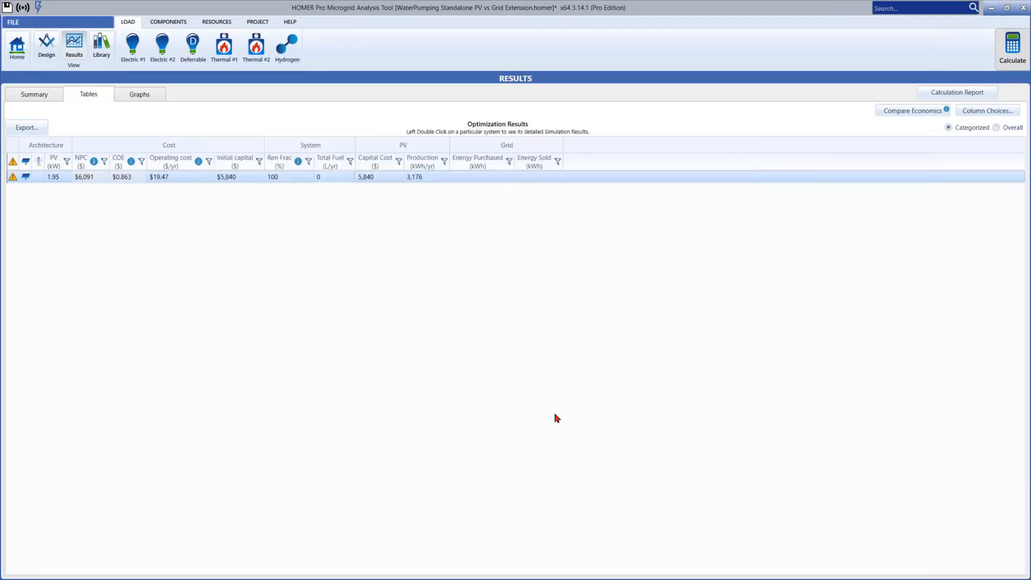
# - Open the HOMER Pro Tour, page forward through its first instructions including the Loads page, and close it
pyautogui.click(287, 23)
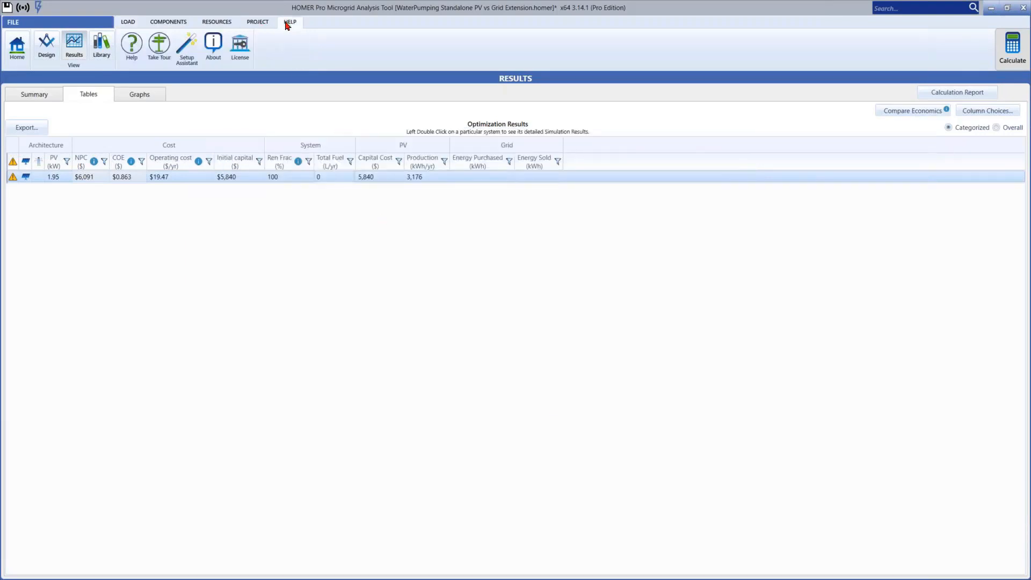
pyautogui.click(159, 44)
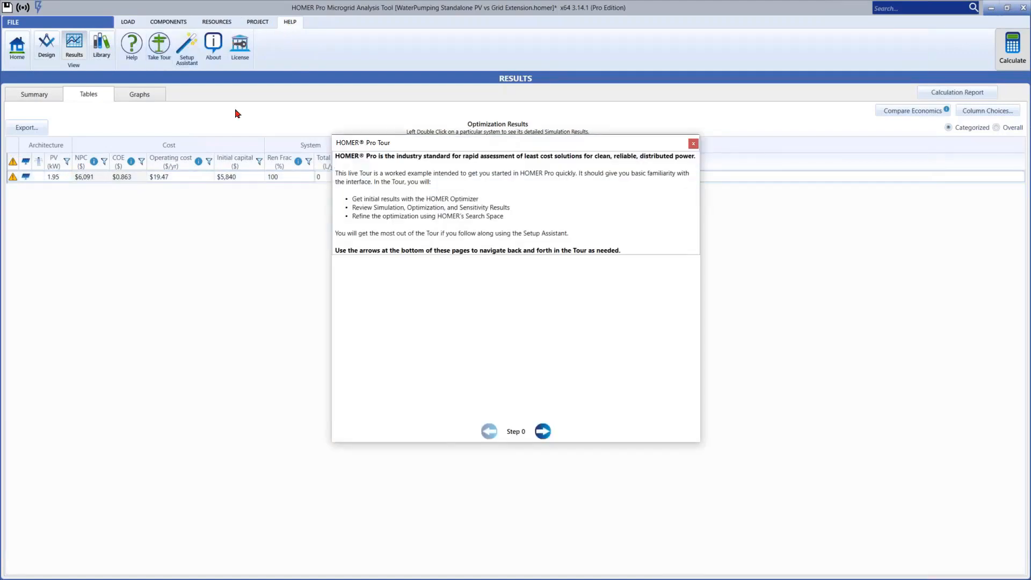
pyautogui.click(542, 432)
pyautogui.click(542, 432)
pyautogui.click(543, 431)
pyautogui.click(543, 431)
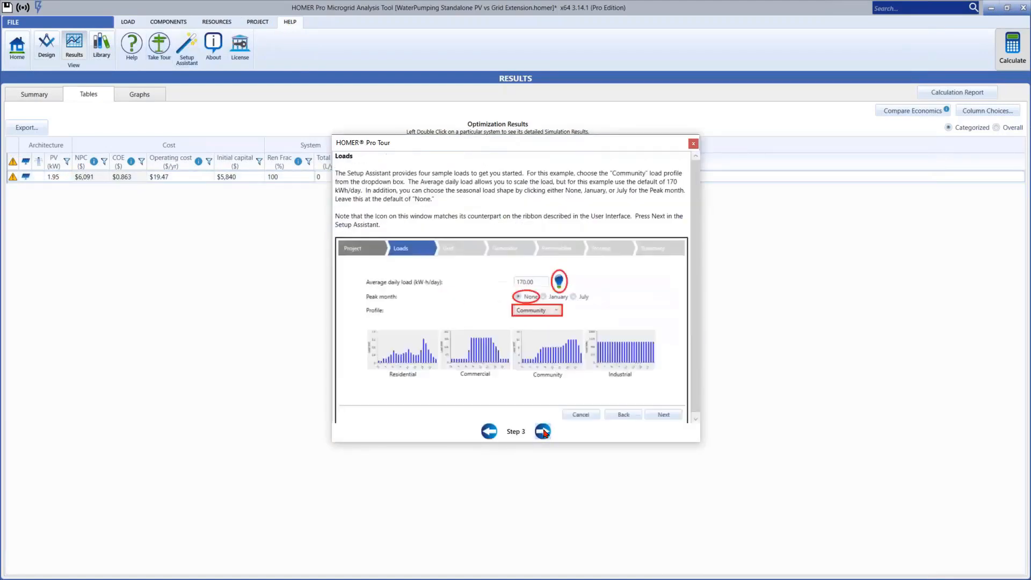
pyautogui.click(542, 431)
pyautogui.click(693, 144)
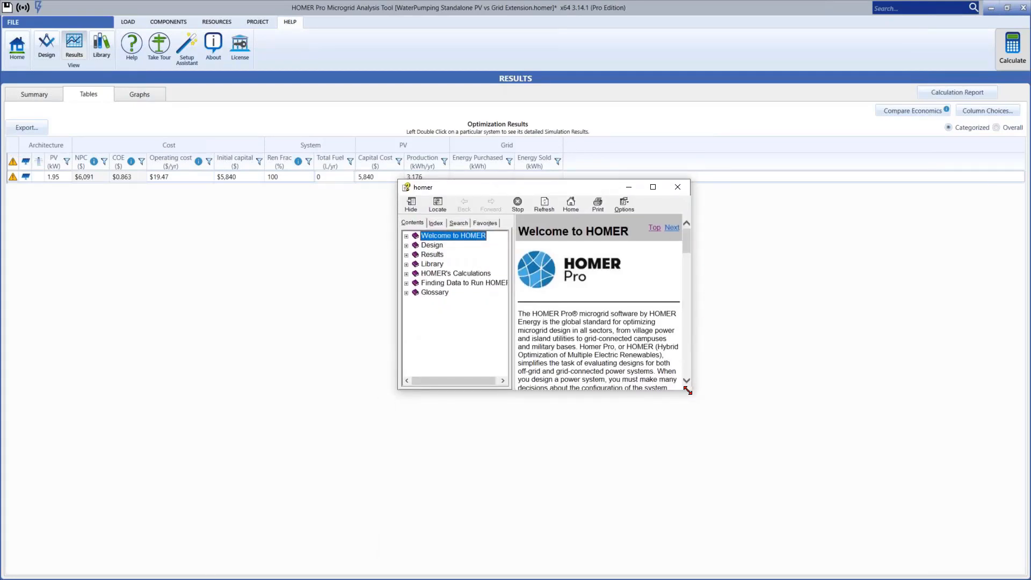
# - Enlarge the HOMER help window, look at its search page, browse the keyword index, and close the help
pyautogui.moveTo(687, 390); pyautogui.dragTo(888, 515)
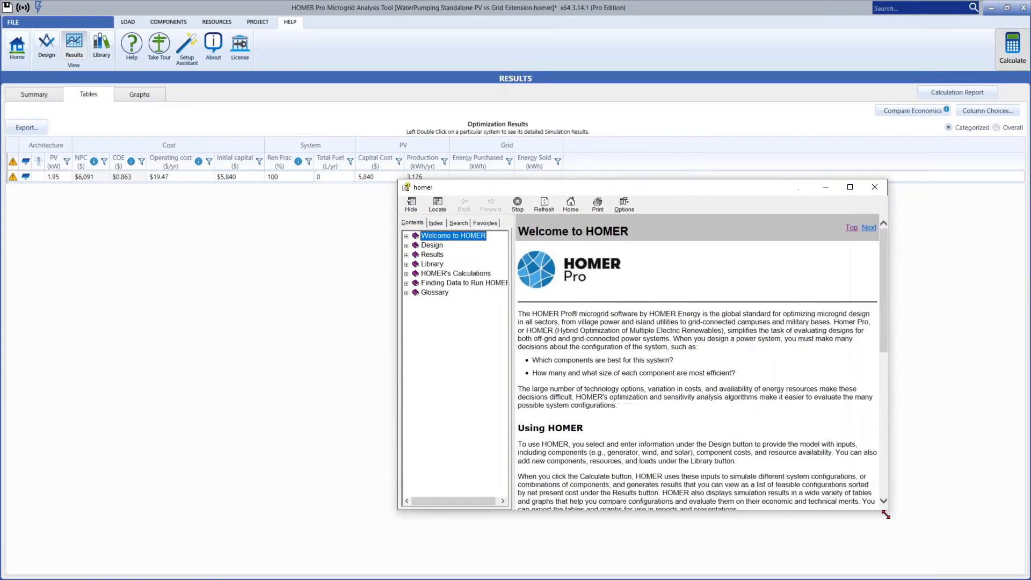
pyautogui.click(458, 223)
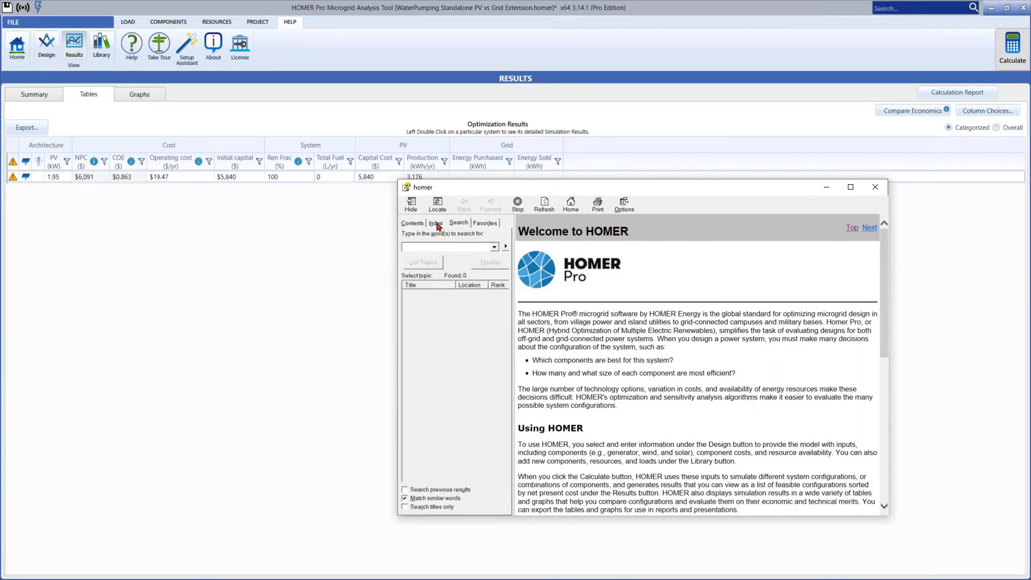
pyautogui.click(438, 226)
pyautogui.moveTo(502, 271); pyautogui.dragTo(502, 317)
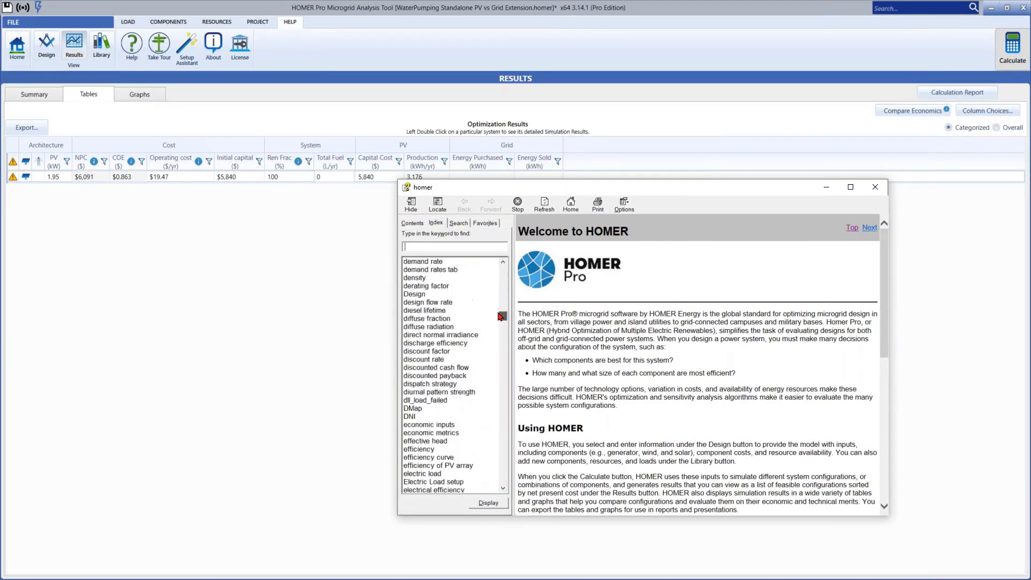
pyautogui.click(875, 187)
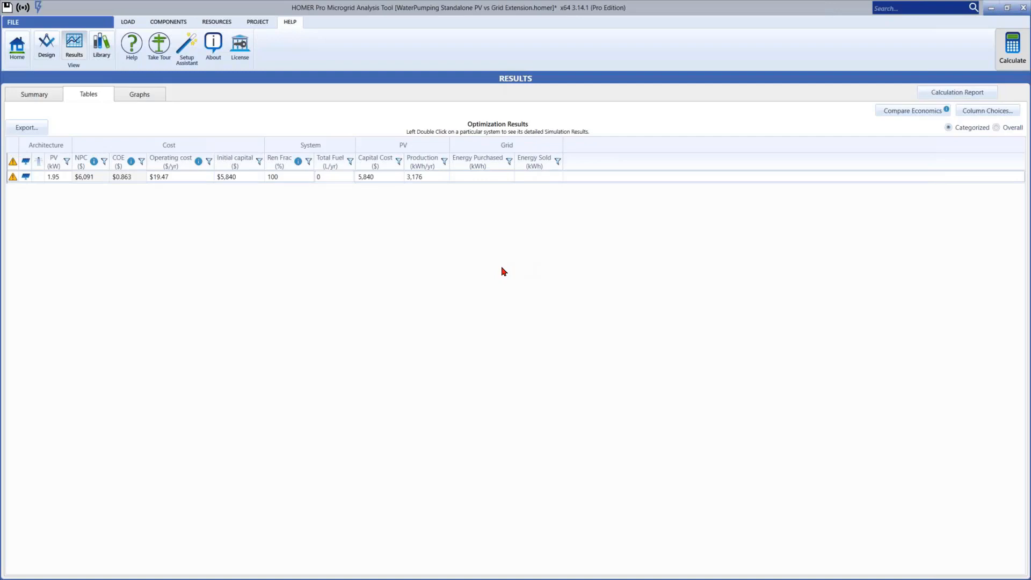
# - Set the Solar GHI data source to import from a time series file or the library, and cancel the import without choosing a file
pyautogui.click(216, 22)
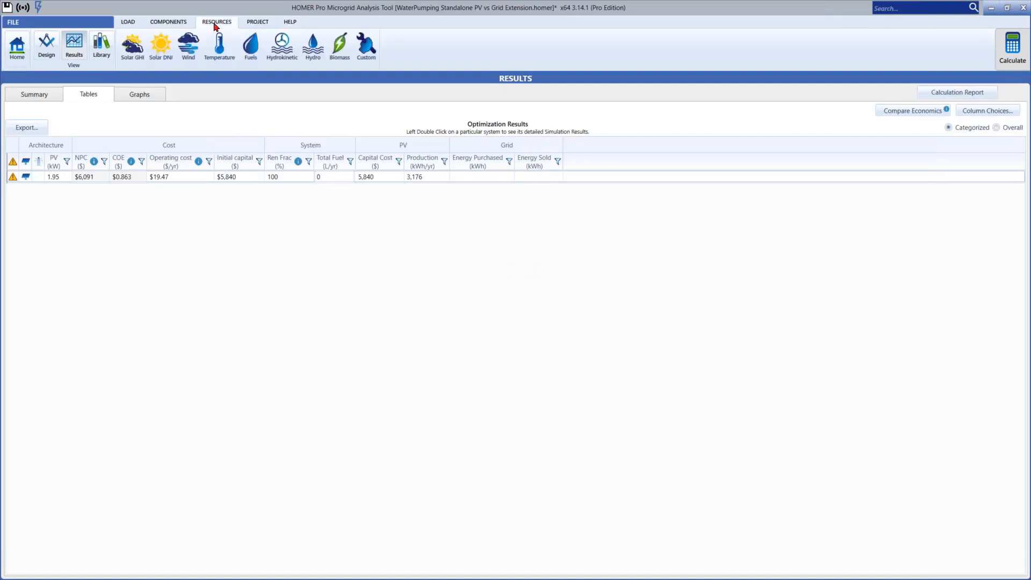
pyautogui.click(136, 54)
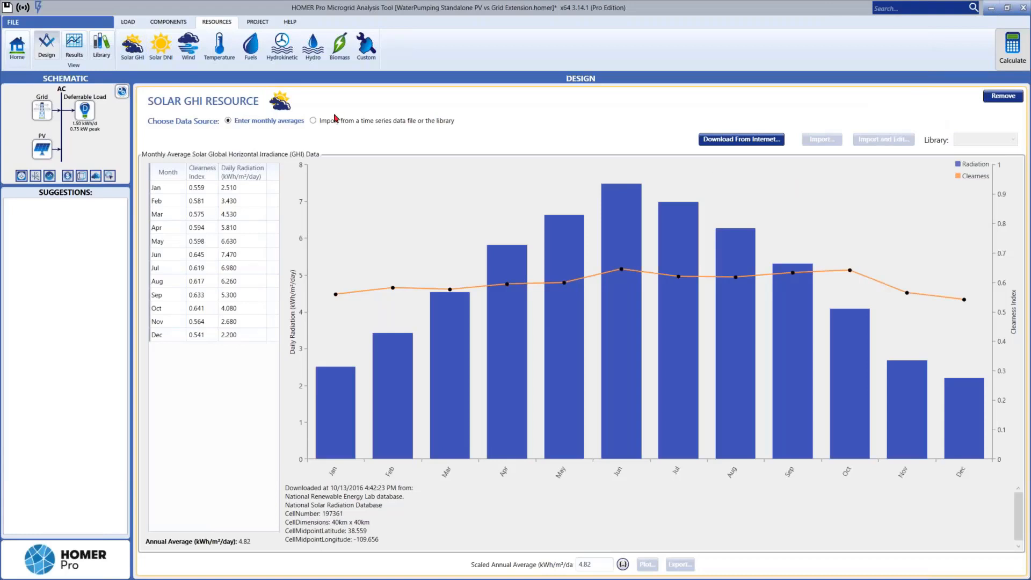
pyautogui.click(317, 121)
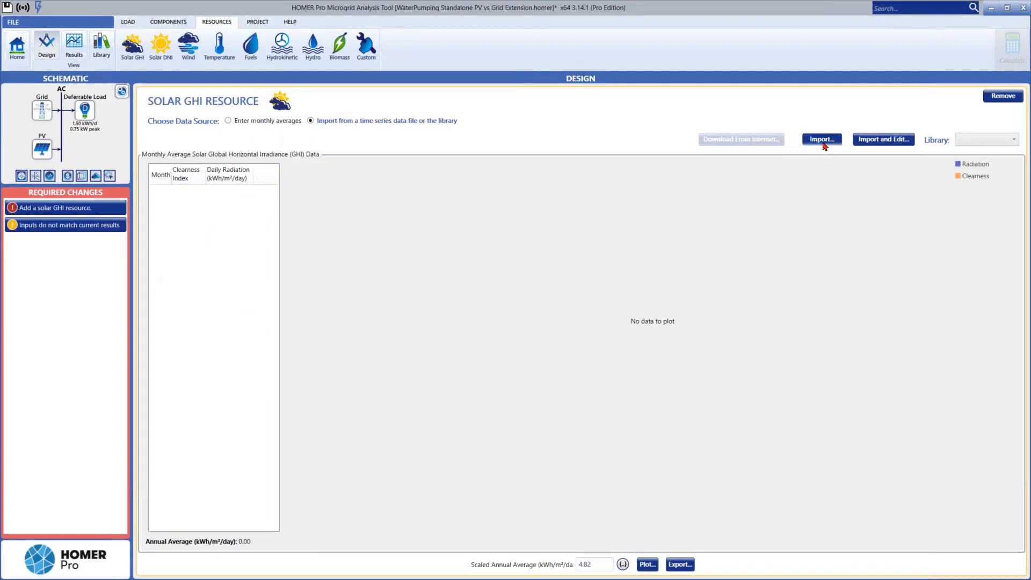
pyautogui.click(824, 142)
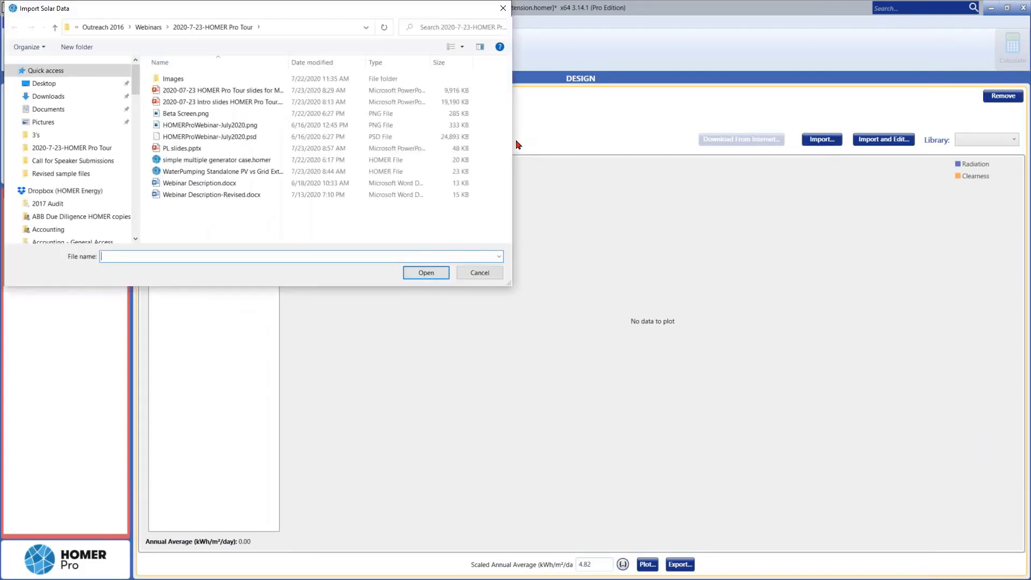
pyautogui.click(470, 274)
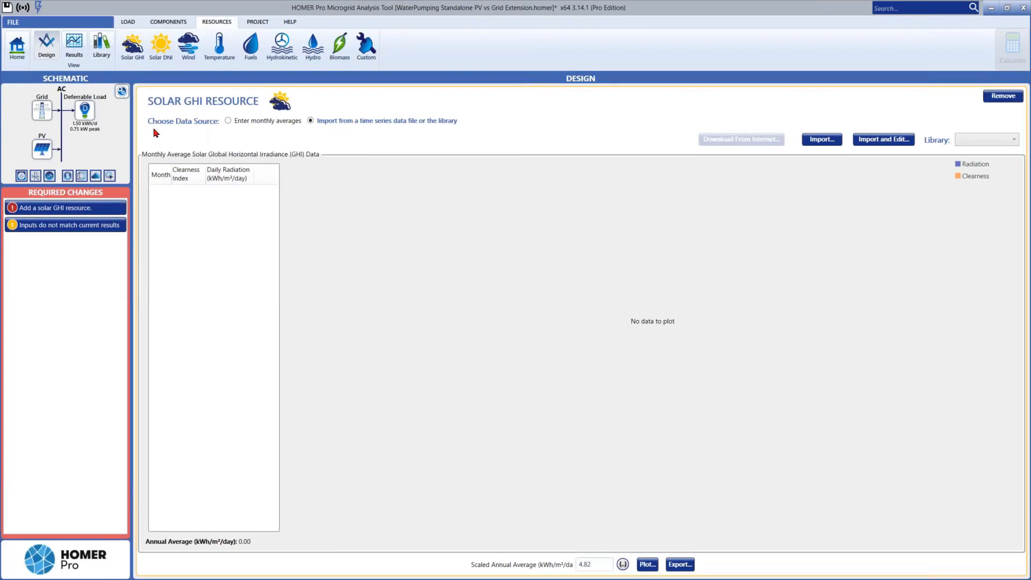
# - Look through the HelioScope Wizard in the PV setup up to its data source page, and cancel it
pyautogui.click(154, 23)
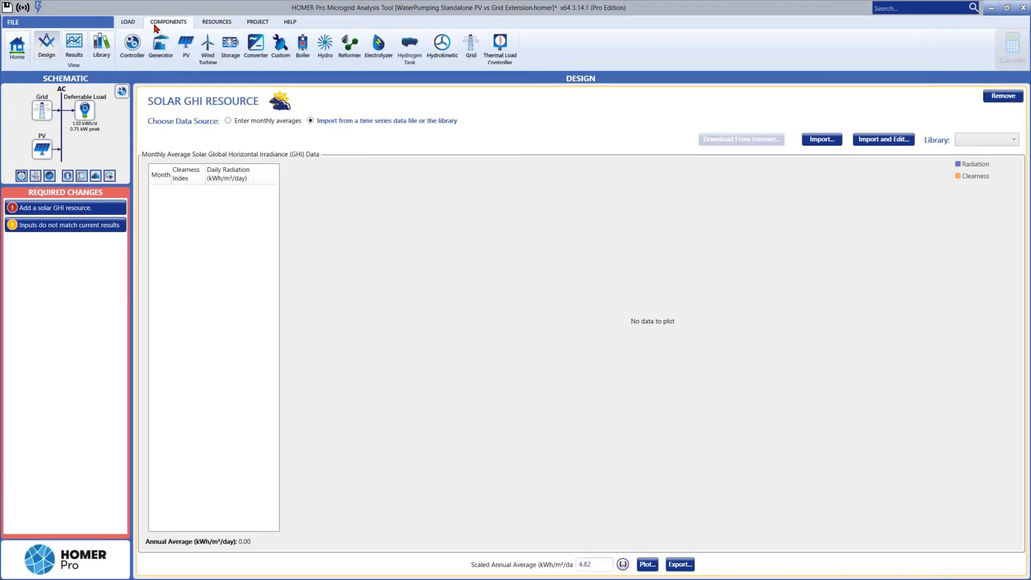
pyautogui.click(185, 57)
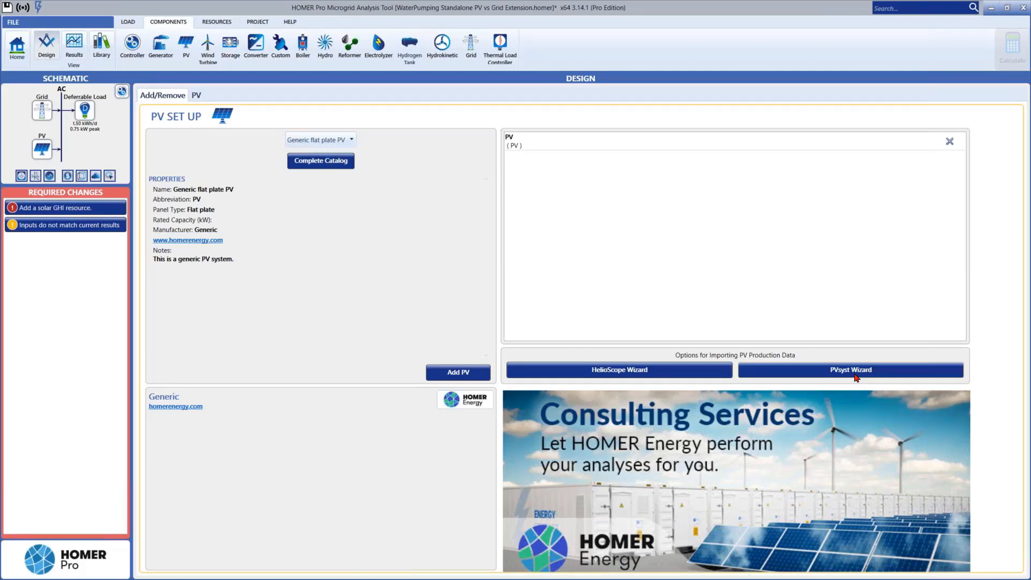
pyautogui.click(646, 374)
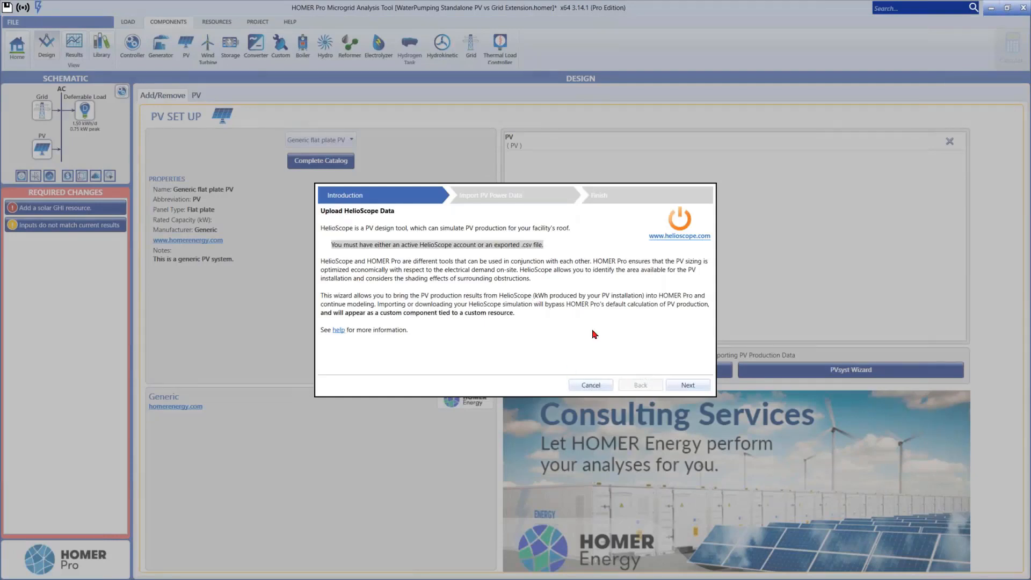
pyautogui.click(693, 388)
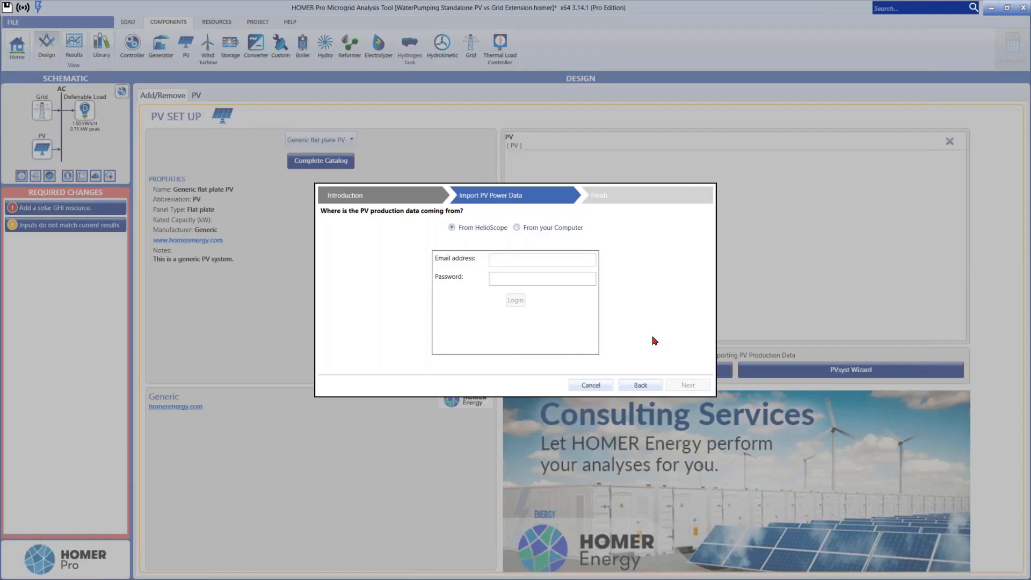
pyautogui.click(591, 385)
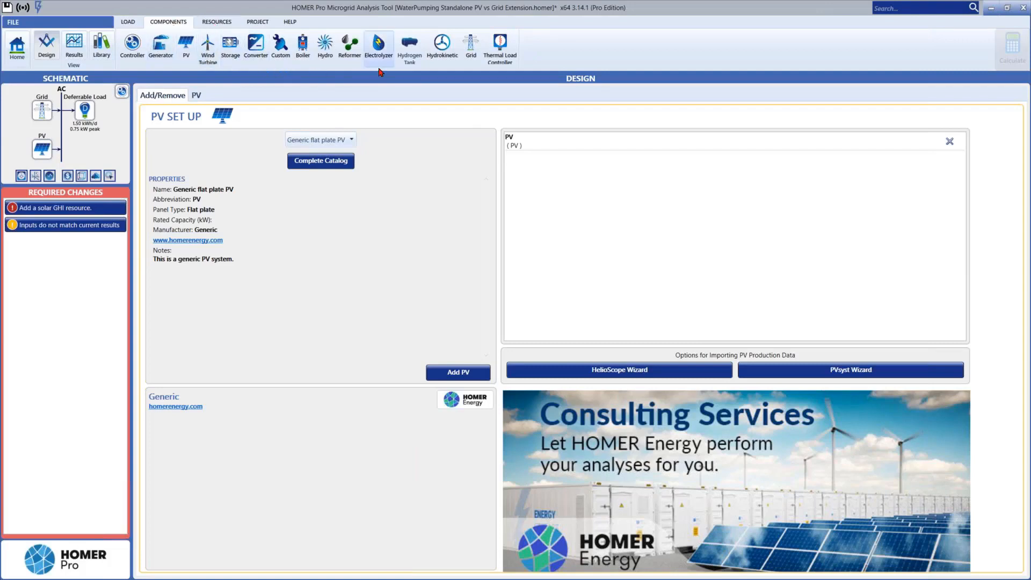
# - Examine the emissions inputs of the grid's Real Time Rates option, close the empty project window, and return the grid to Grid Extension
pyautogui.click(47, 113)
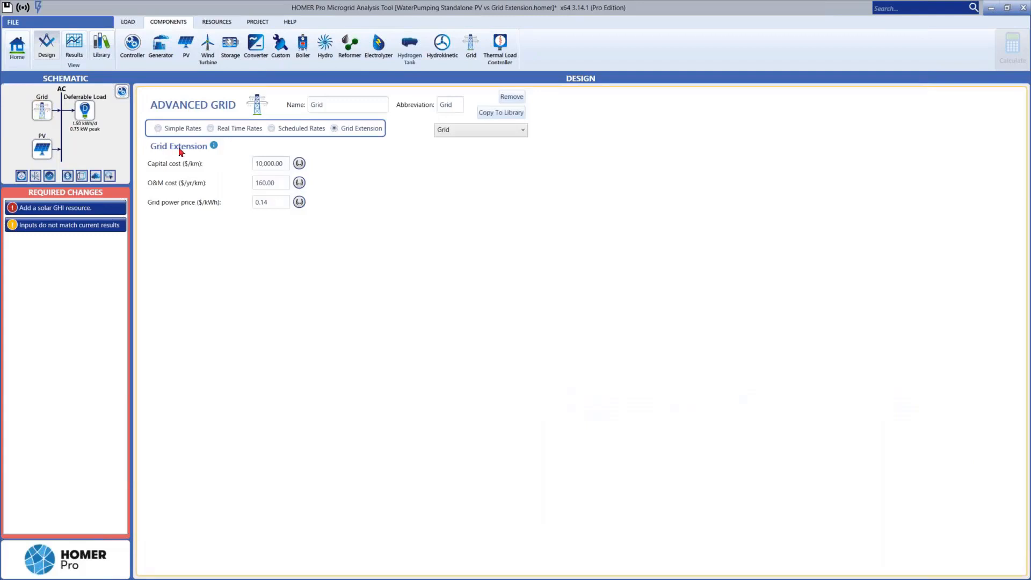
pyautogui.click(233, 129)
pyautogui.click(332, 162)
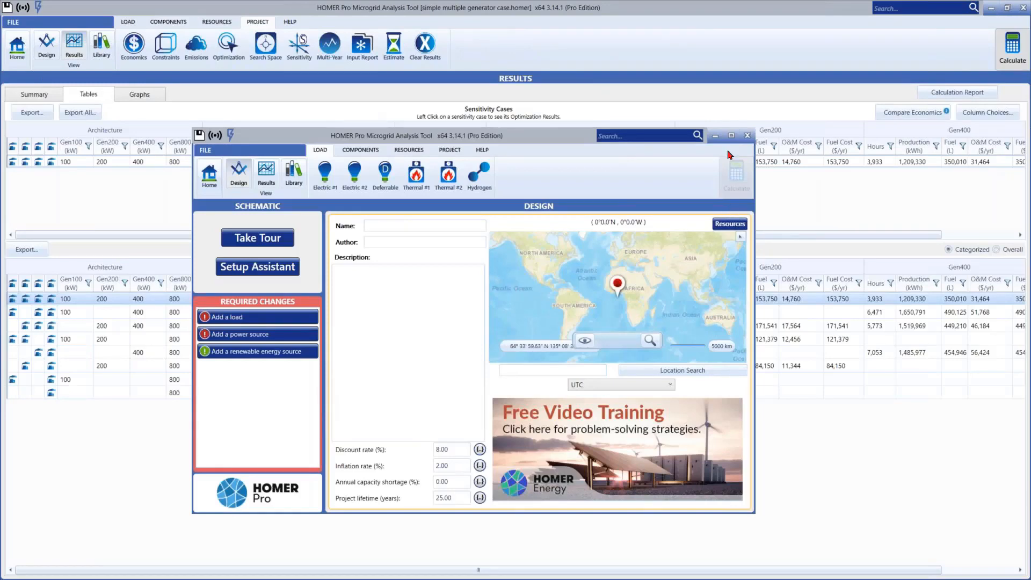
pyautogui.click(746, 137)
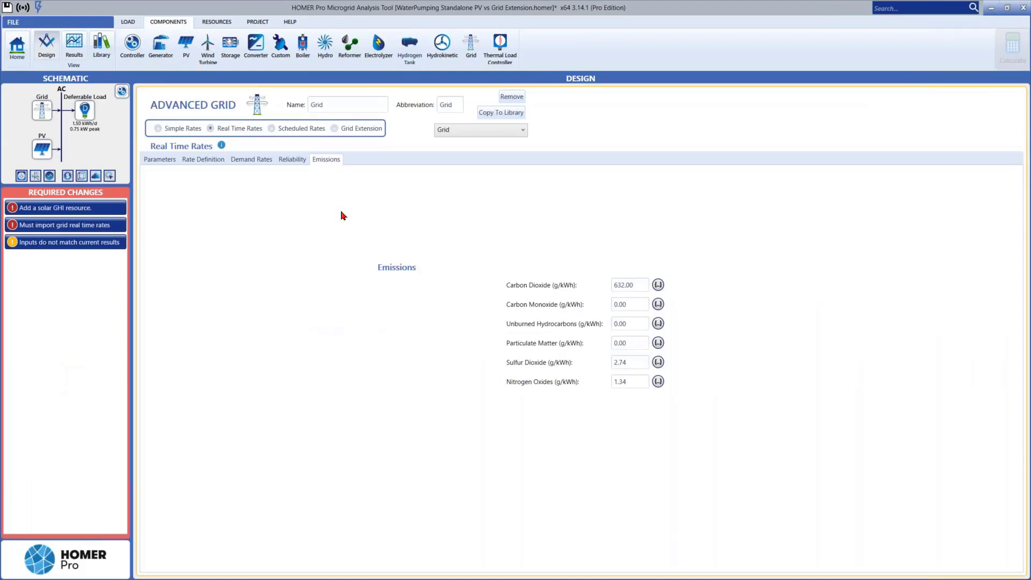
pyautogui.click(340, 129)
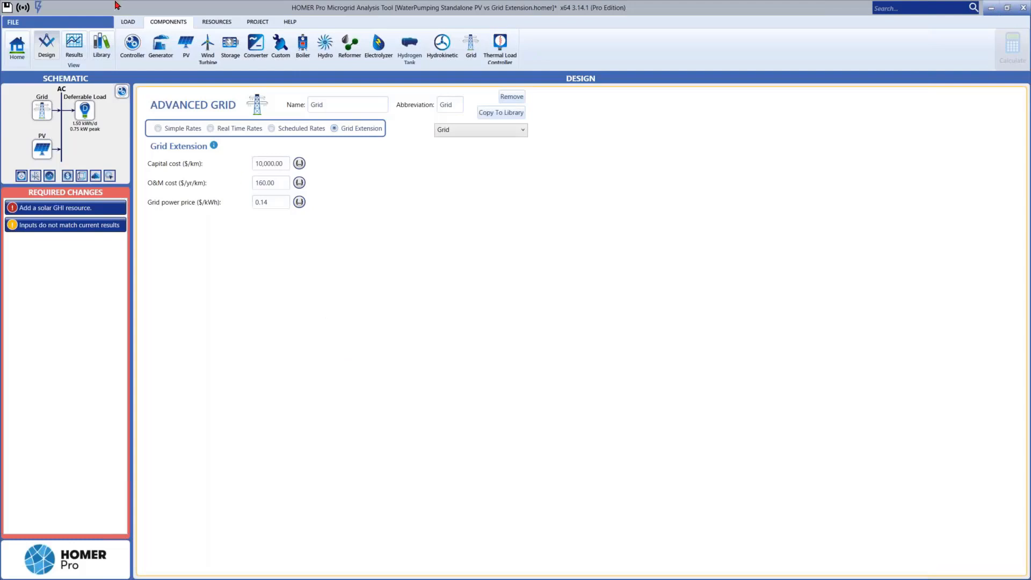
# - Review the grid extension cost chart in the 1.95 kW PV system's simulation results, and close the results
pyautogui.click(128, 23)
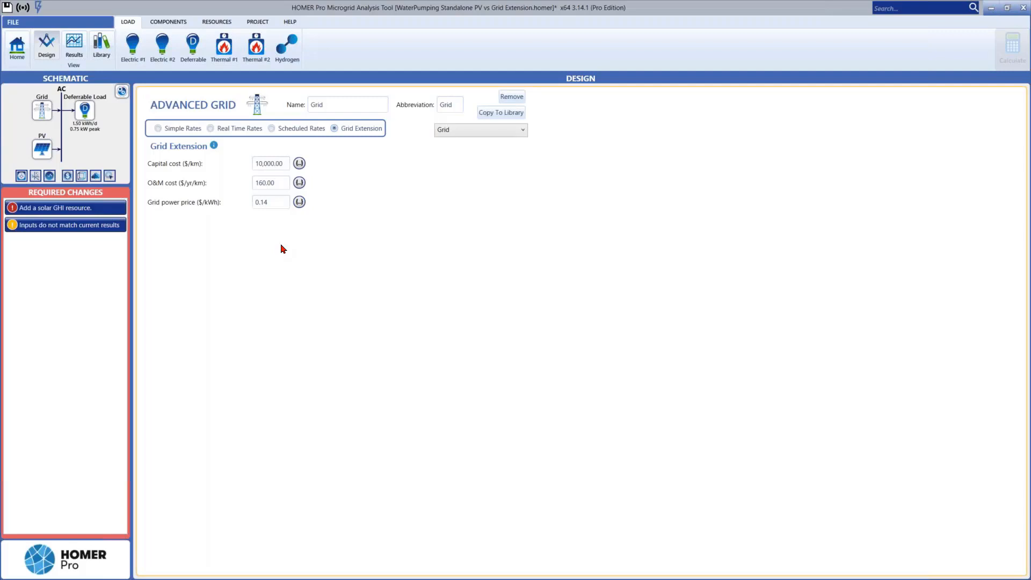
pyautogui.click(75, 57)
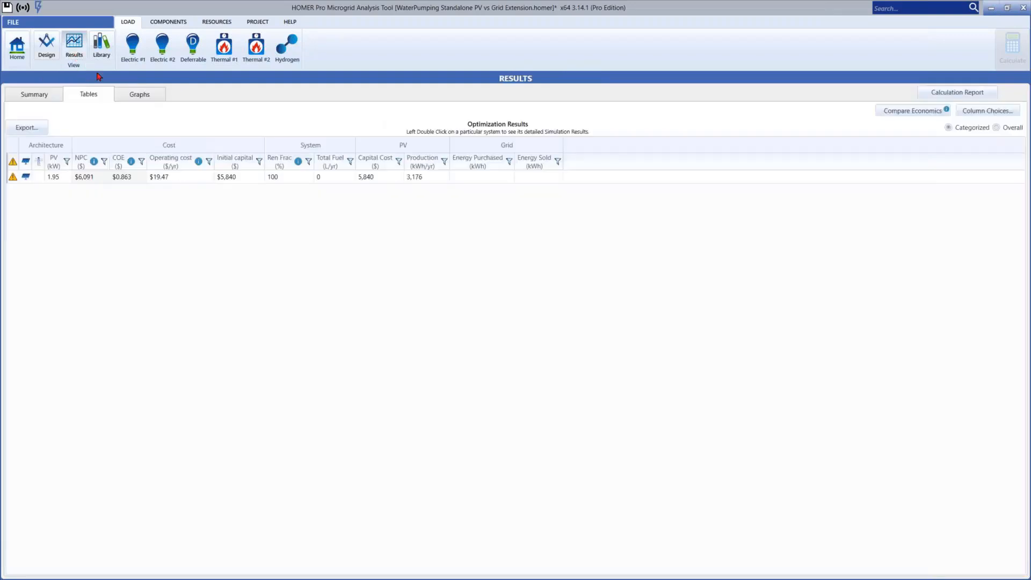
pyautogui.doubleClick(418, 177)
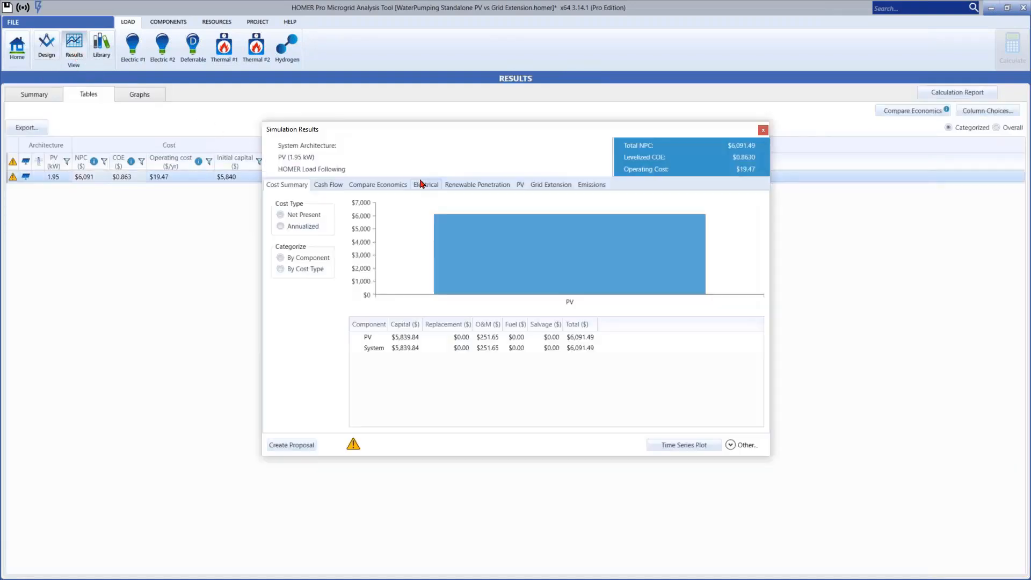
pyautogui.click(531, 185)
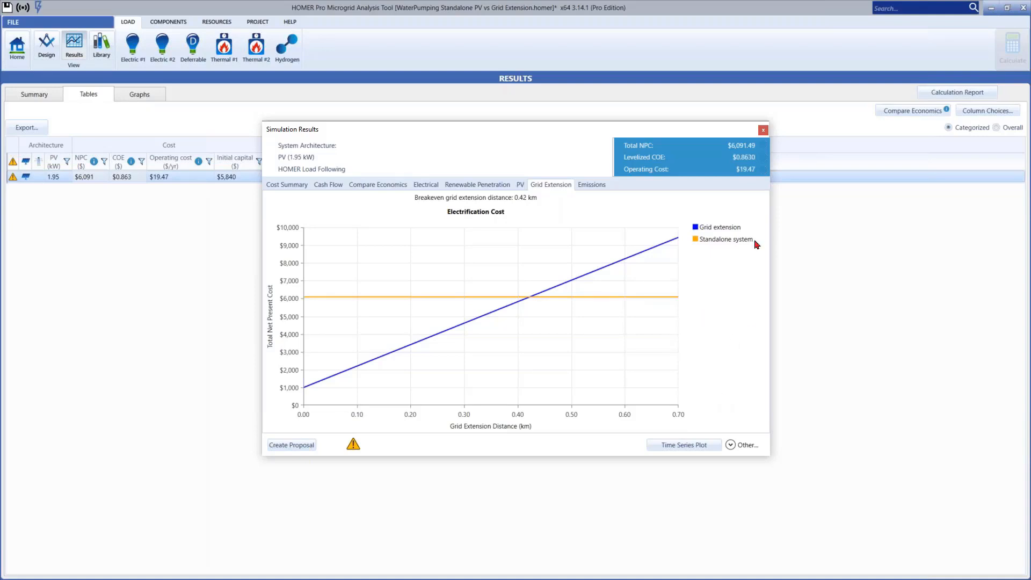
pyautogui.click(763, 130)
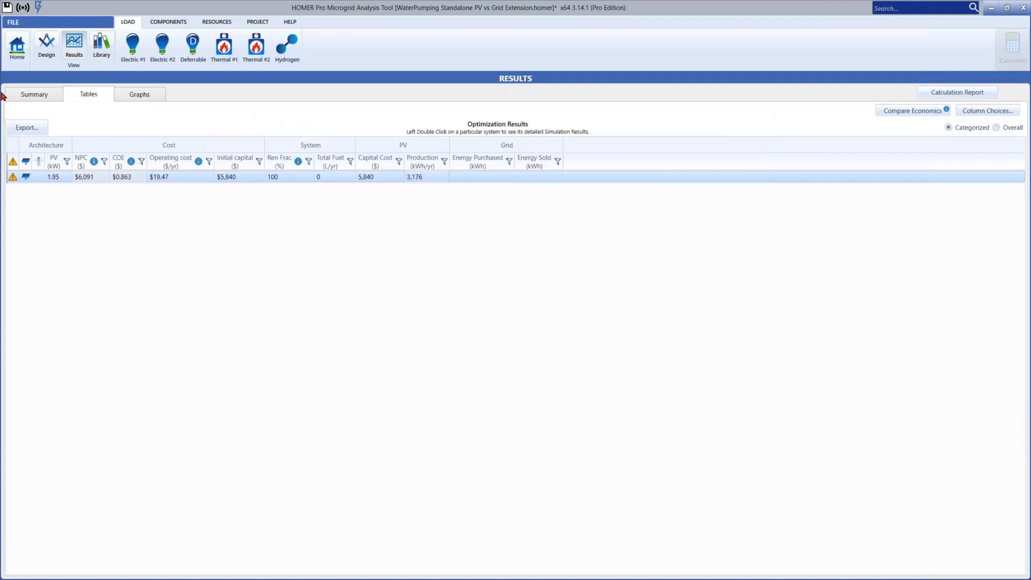
# - Review the program settings, including the System Library and Authenticated Proxy options, and cancel without changes
pyautogui.click(33, 25)
pyautogui.click(23, 157)
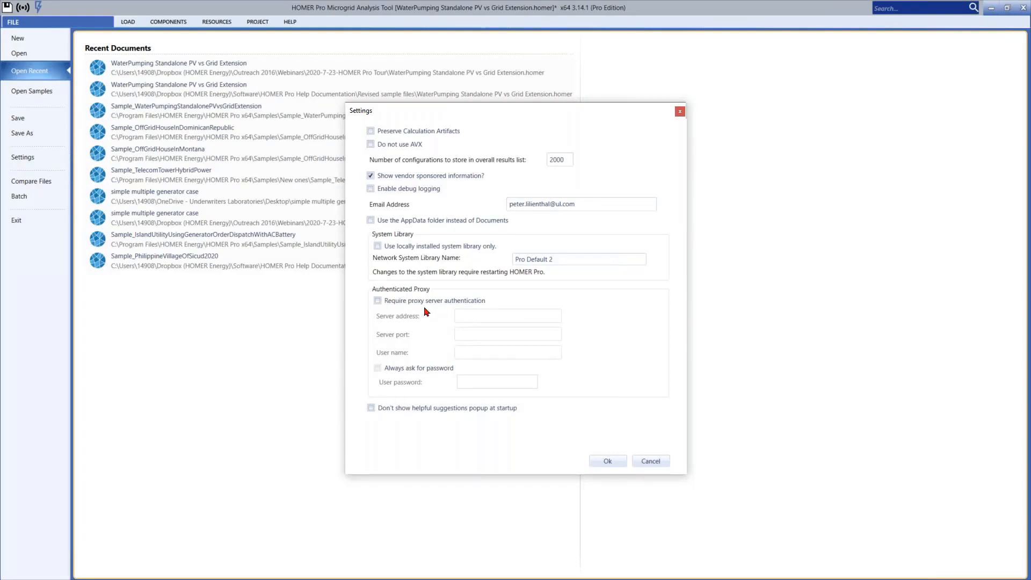
pyautogui.click(651, 460)
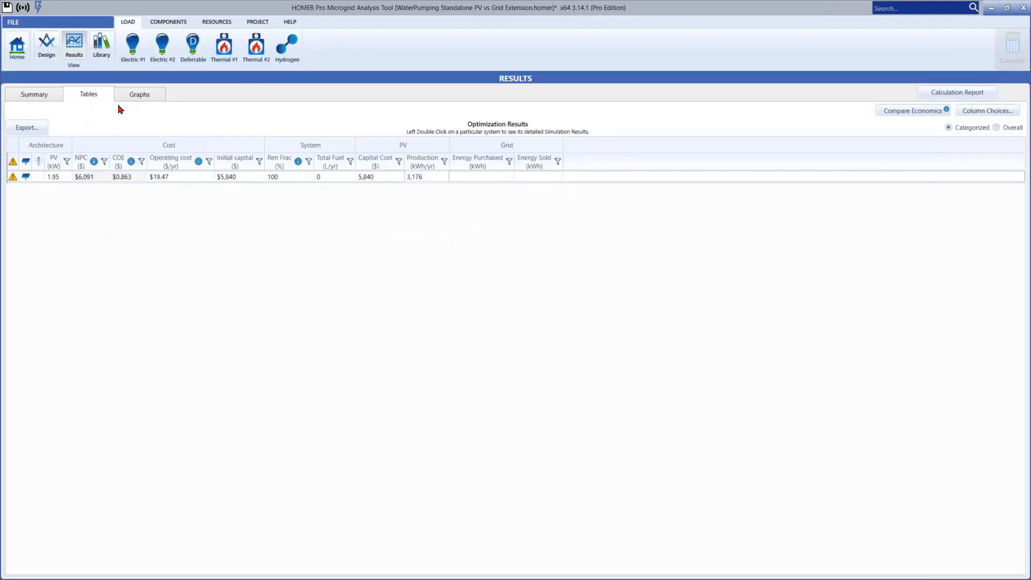
# - Examine the project's Economics inputs and look through the list of available currencies, keeping US Dollar
pyautogui.click(244, 24)
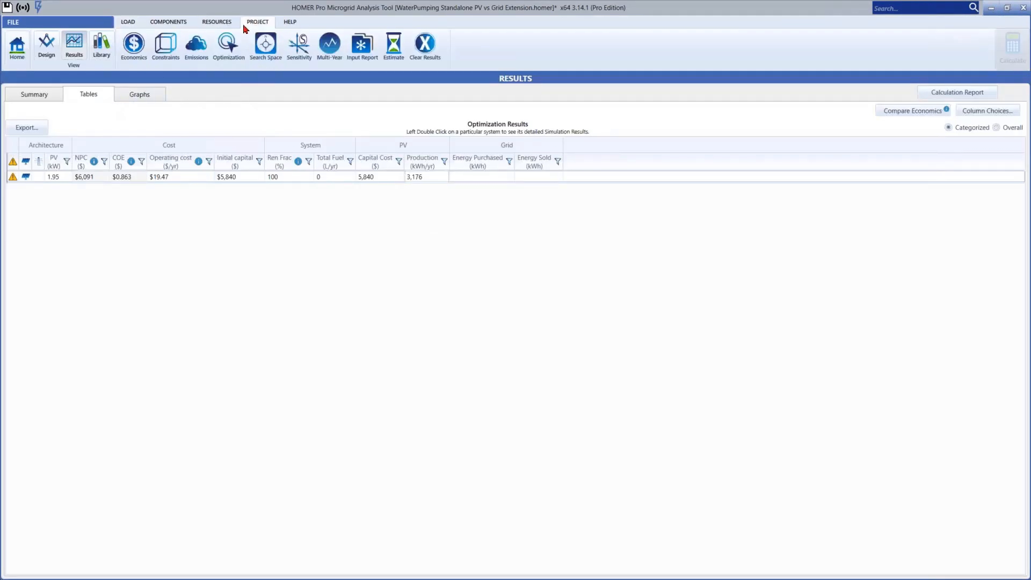
pyautogui.click(134, 55)
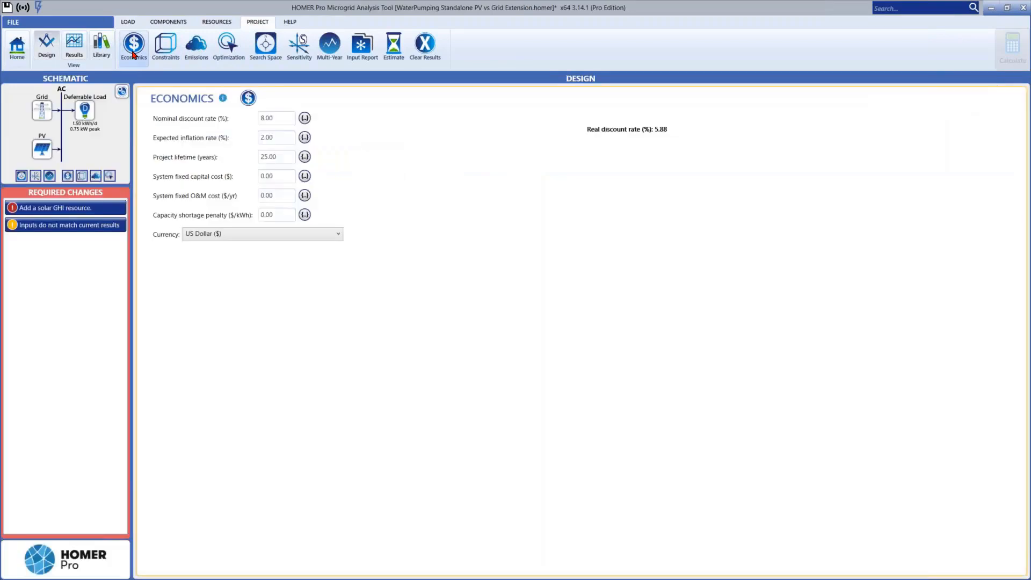
pyautogui.click(241, 238)
pyautogui.moveTo(340, 382)
pyautogui.mouseDown()
pyautogui.moveTo(339, 259)
pyautogui.moveTo(338, 390)
pyautogui.mouseUp()
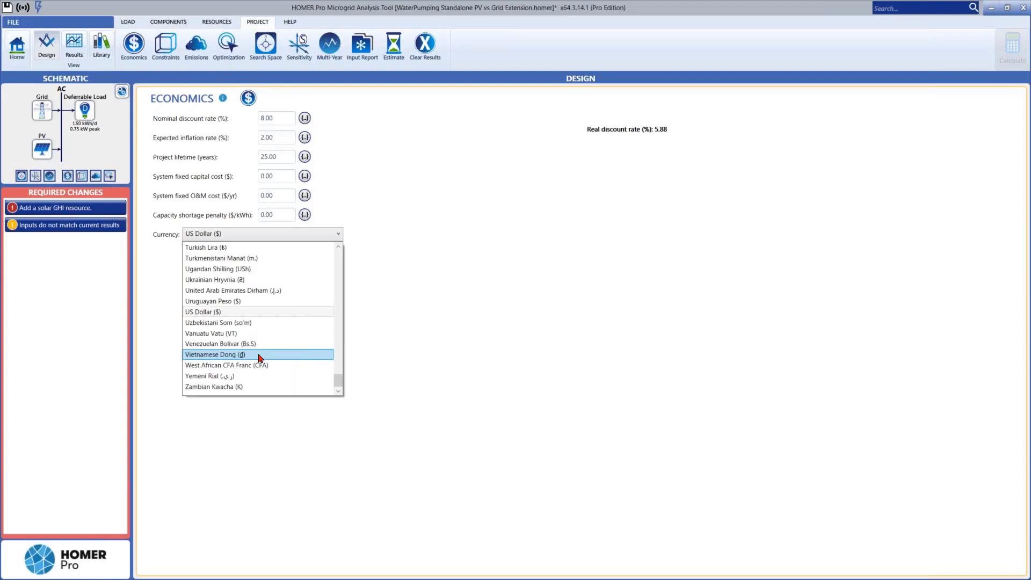
pyautogui.click(376, 280)
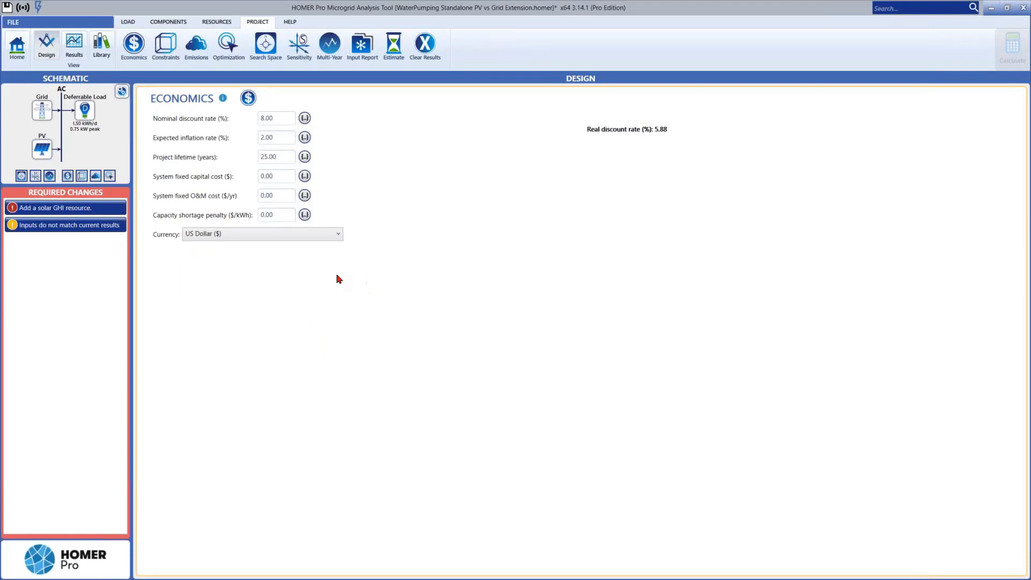
# - Add a 2 kW row to the PV cost table with capital and replacement costs of $5000 each
pyautogui.click(42, 152)
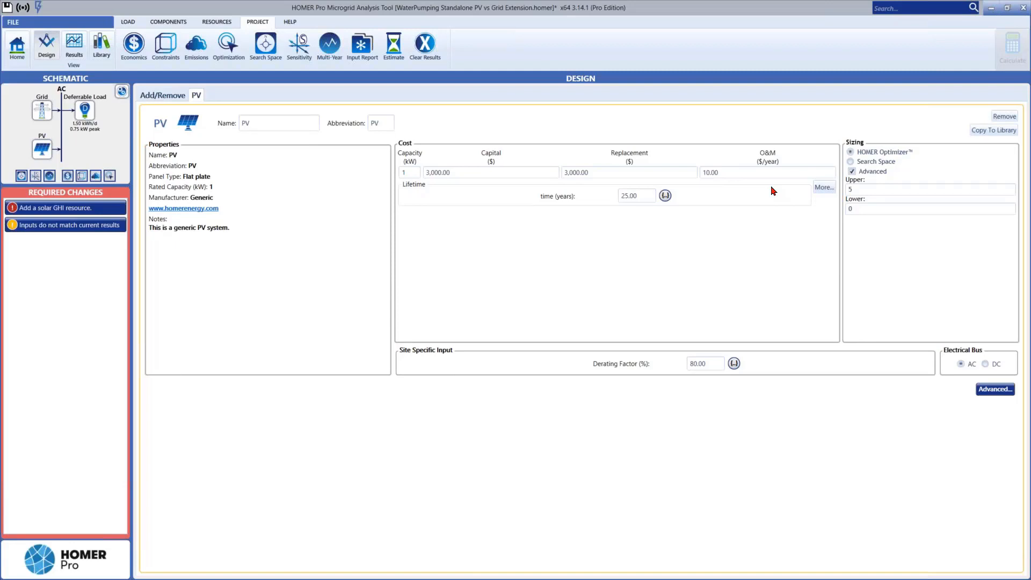
pyautogui.click(824, 188)
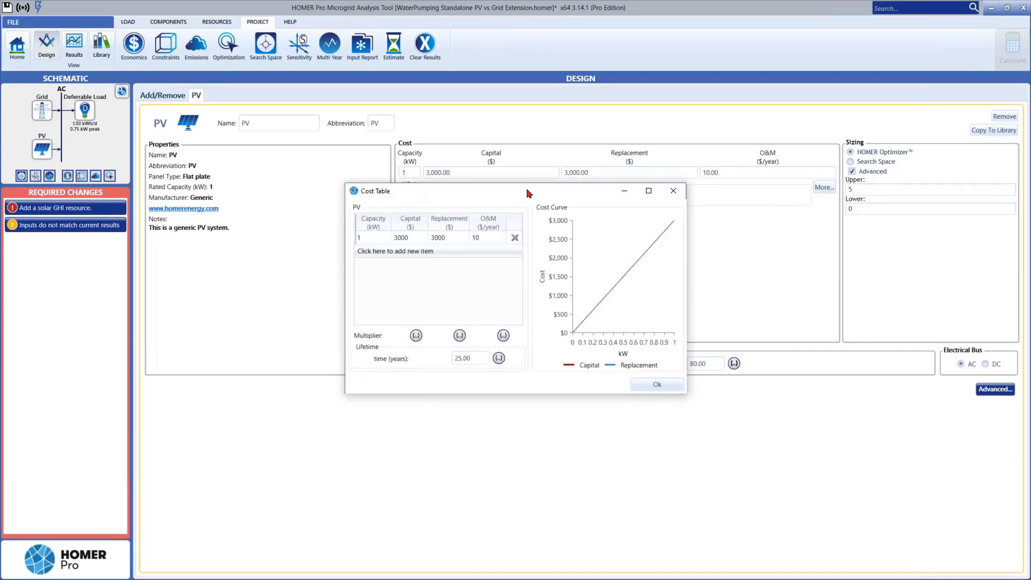
pyautogui.moveTo(527, 190); pyautogui.dragTo(526, 138)
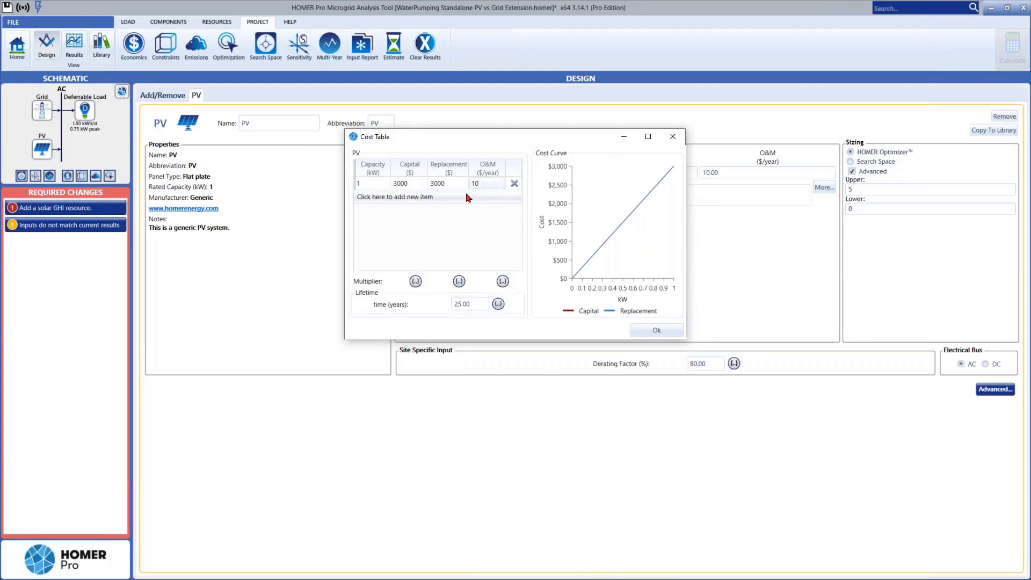
pyautogui.click(443, 196)
pyautogui.write('2')
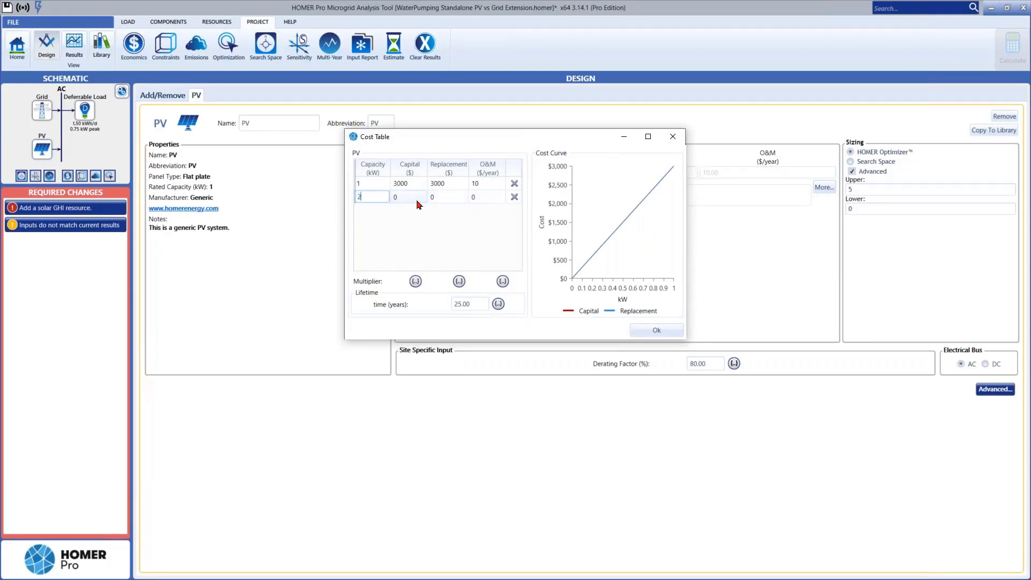
pyautogui.click(417, 202)
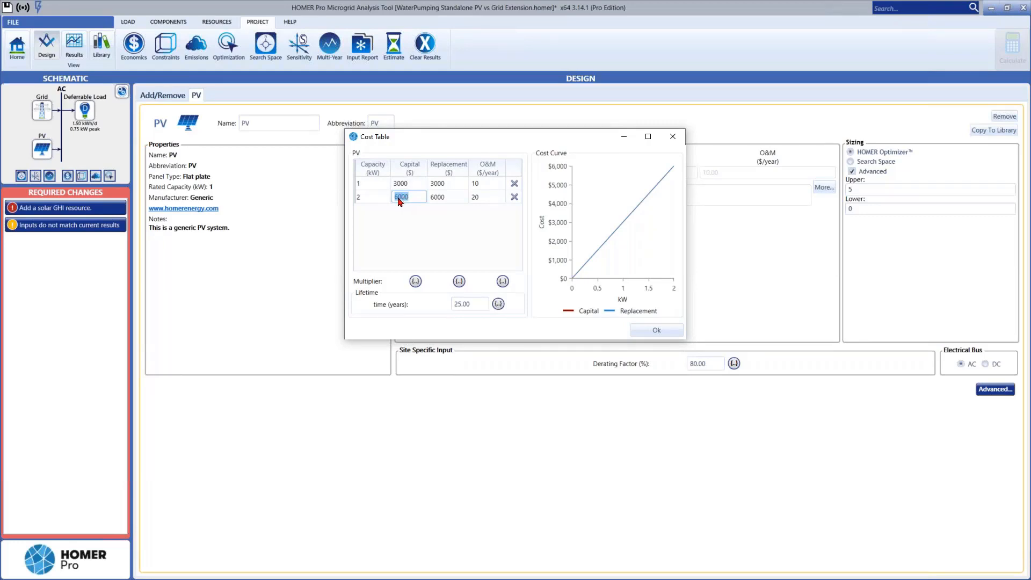
pyautogui.click(397, 197)
pyautogui.write('5')
pyautogui.click(434, 197)
pyautogui.moveTo(436, 197); pyautogui.dragTo(428, 201)
pyautogui.click(458, 219)
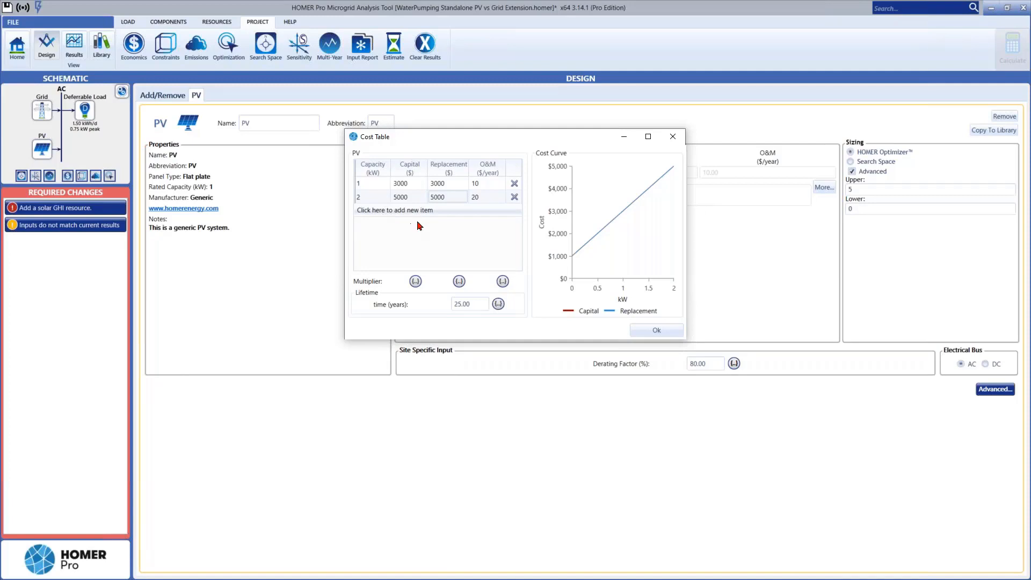
# - Enter 0.75 as a second PV capital cost multiplier value, cancel that entry, and accept the PV cost table
pyautogui.click(415, 281)
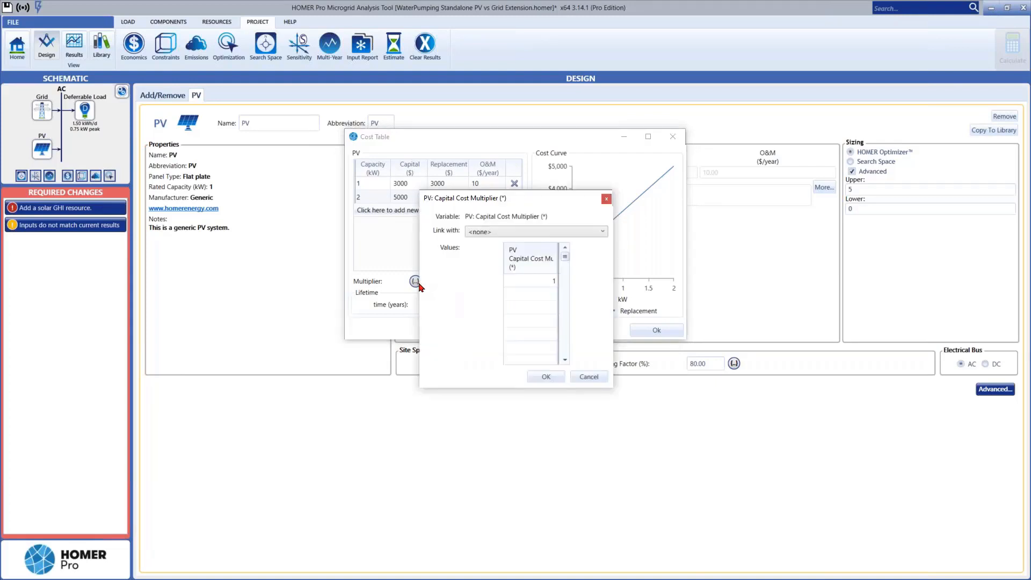
pyautogui.click(548, 295)
pyautogui.click(547, 296)
pyautogui.write('.75')
pyautogui.click(548, 308)
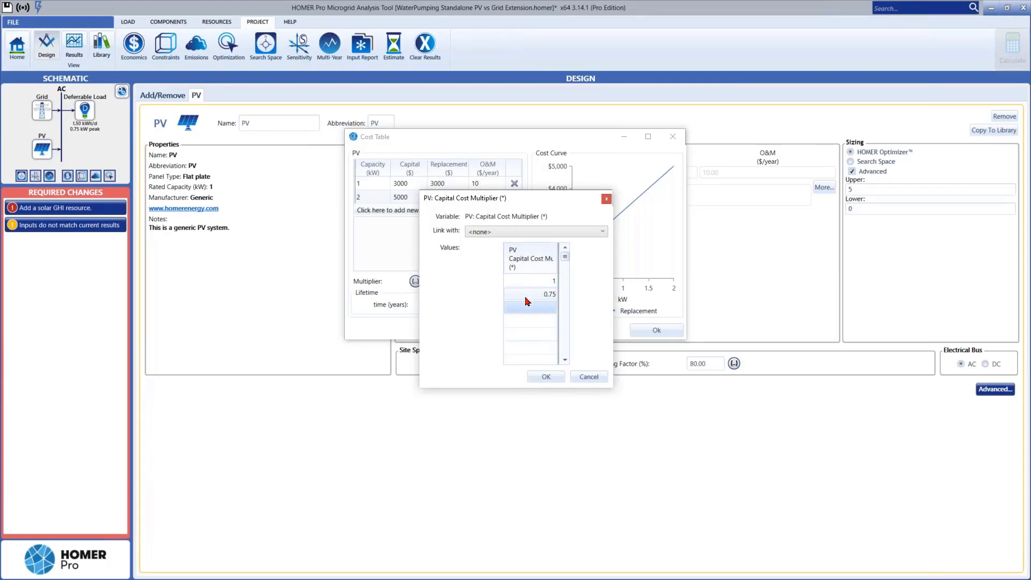
pyautogui.click(594, 377)
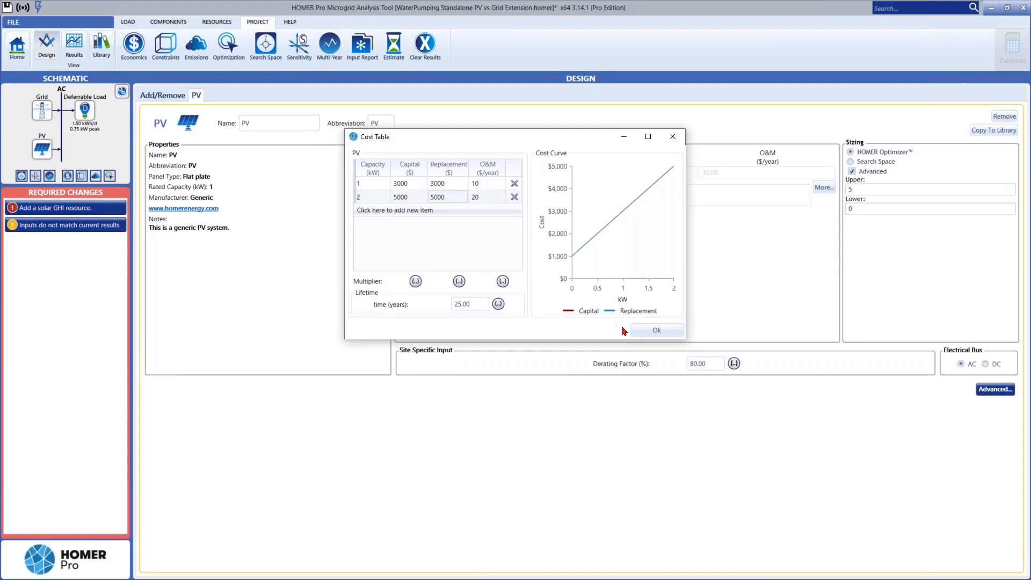
pyautogui.click(640, 333)
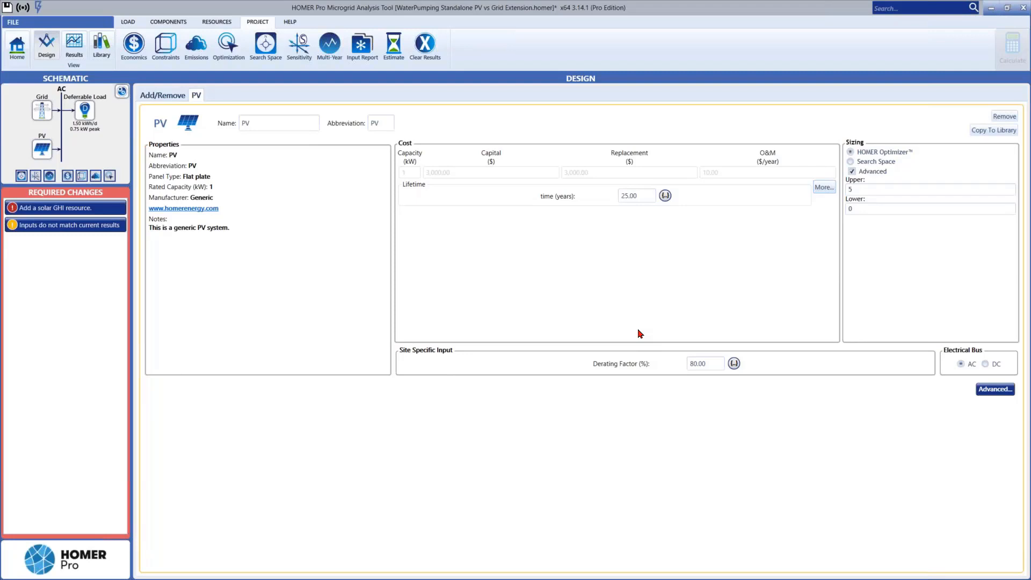
# - Examine the system fixed capital cost and system fixed O&M cost in the project economics, and return to the PV inputs
pyautogui.click(129, 48)
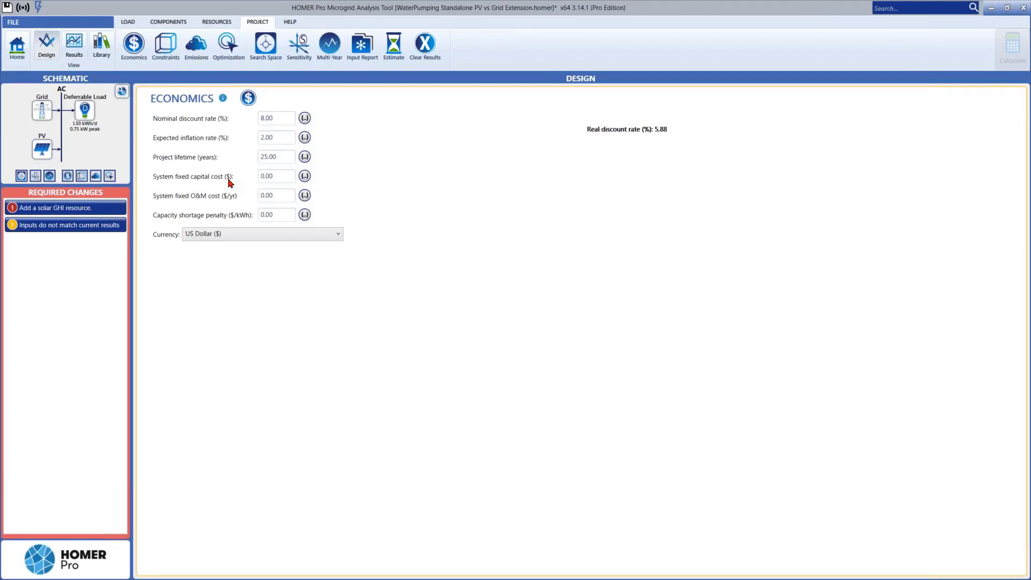
pyautogui.click(278, 177)
pyautogui.moveTo(278, 177); pyautogui.dragTo(258, 177)
pyautogui.click(241, 196)
pyautogui.moveTo(275, 196); pyautogui.dragTo(258, 197)
pyautogui.click(284, 195)
pyautogui.click(43, 149)
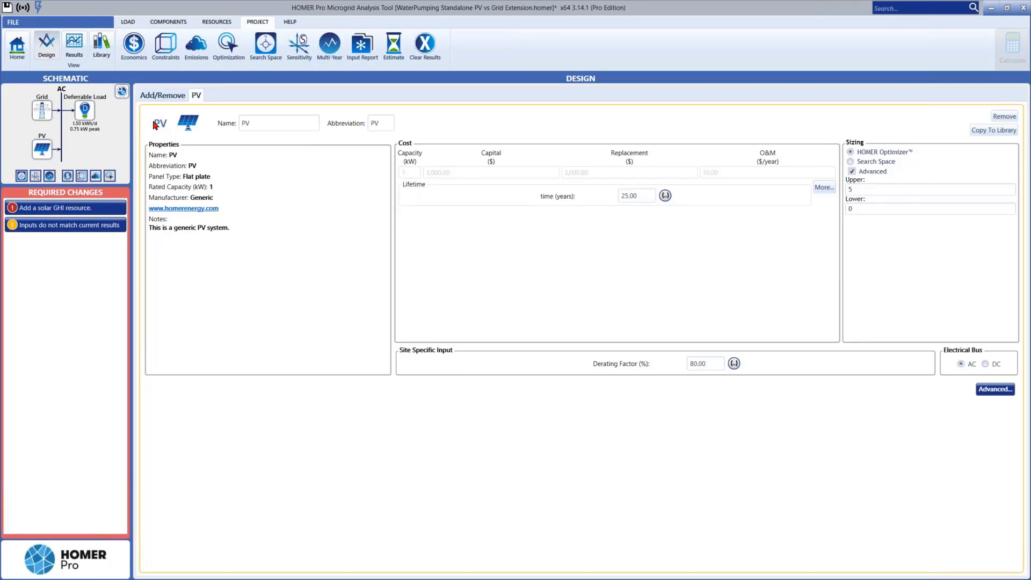
# - Review the cost summary in the 1.95 kW PV system's simulation results, and close the results
pyautogui.click(70, 56)
pyautogui.doubleClick(274, 177)
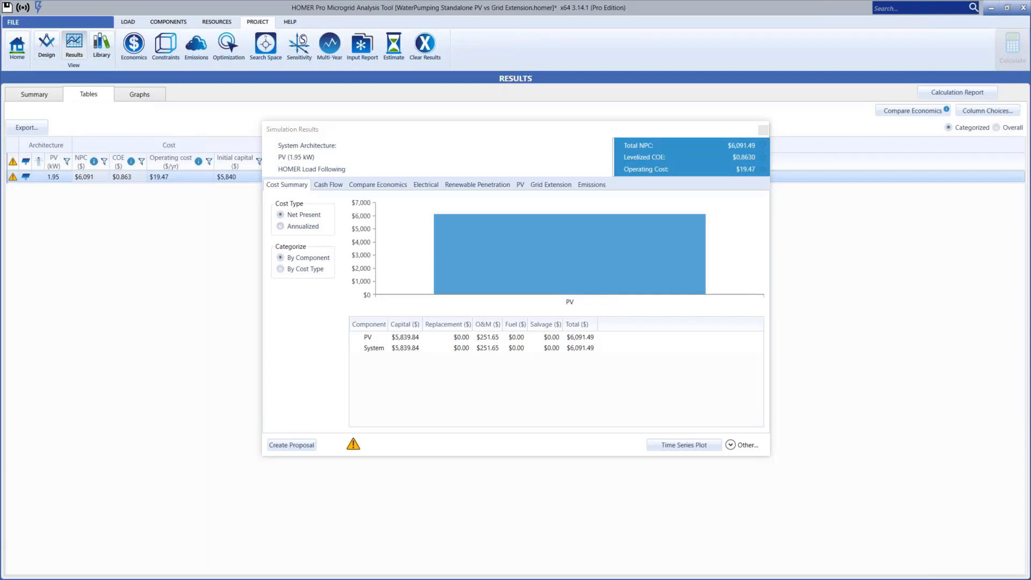
pyautogui.click(763, 130)
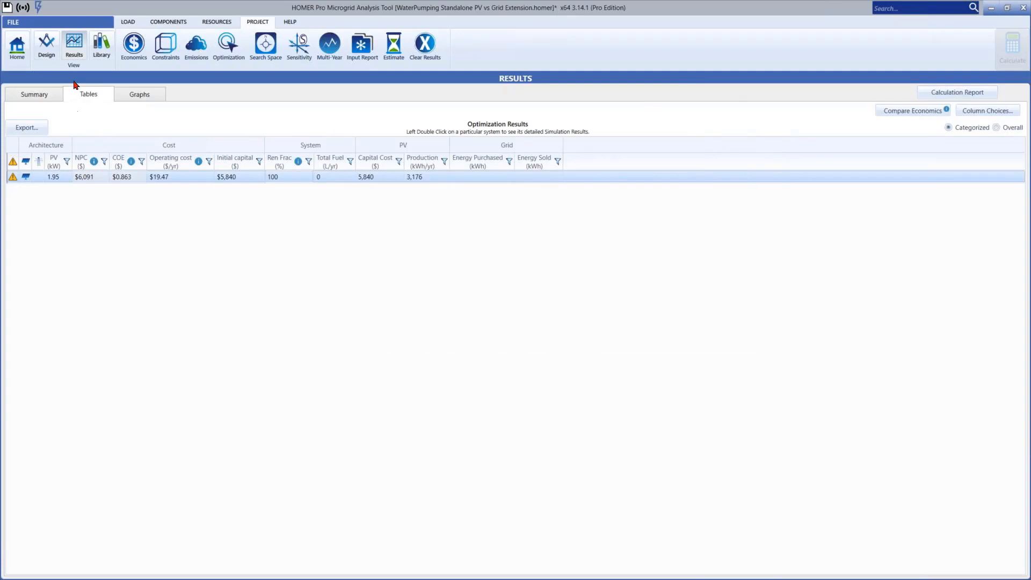
# - Show the design of the simple multiple generator case and examine its HOMER Generator Order controller table
pyautogui.click(47, 58)
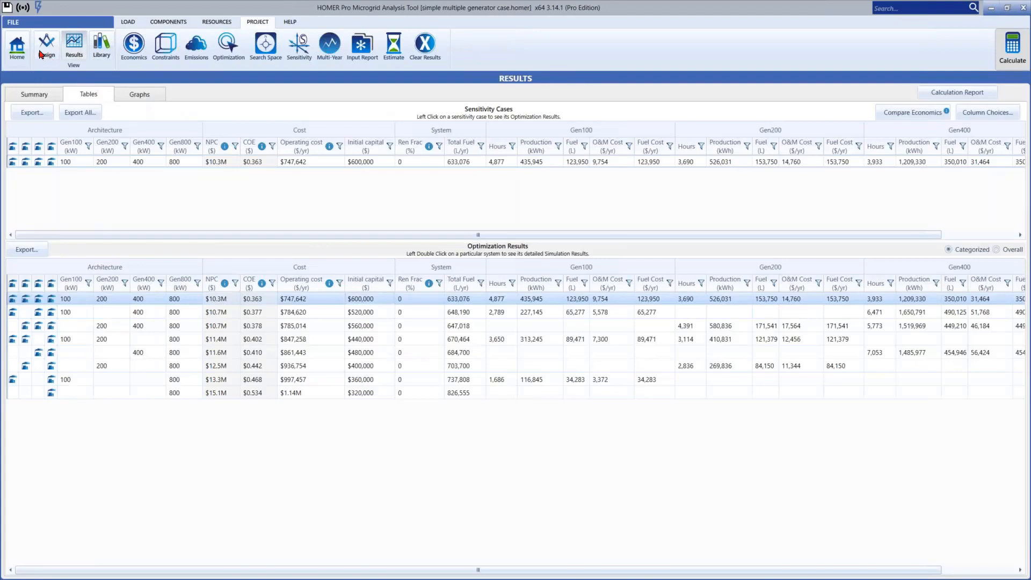
pyautogui.click(42, 53)
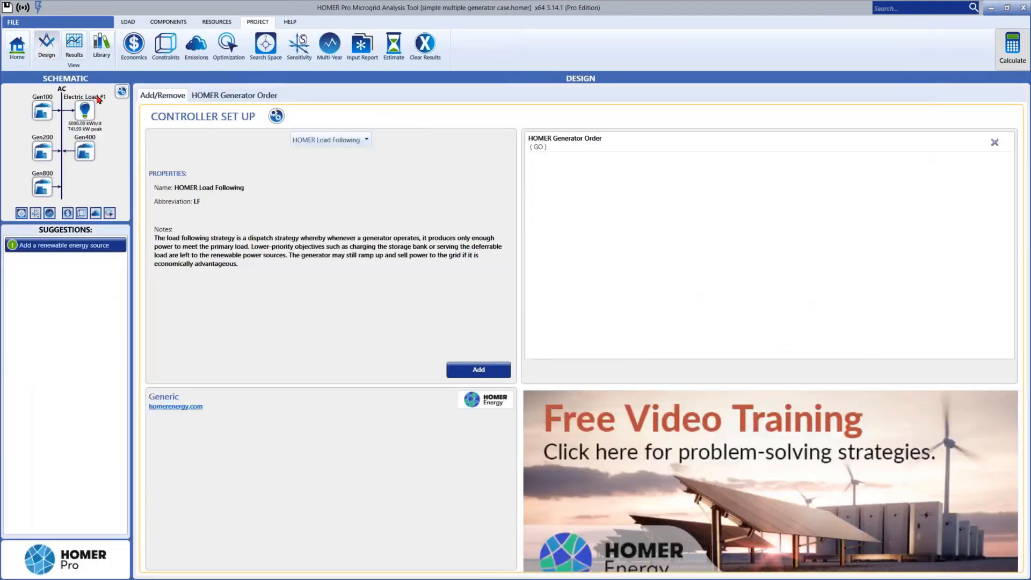
pyautogui.click(228, 97)
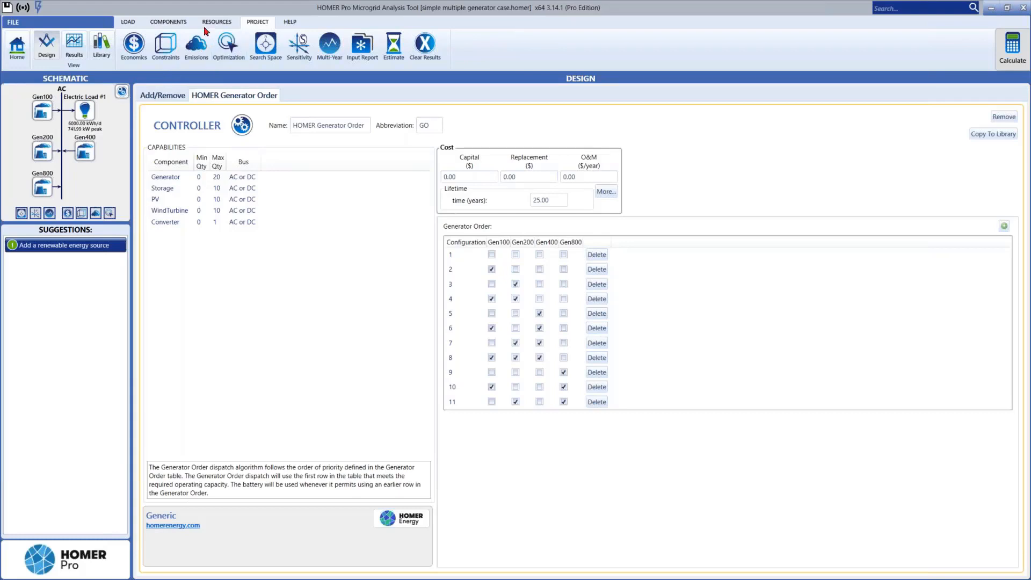
# - View the storage set up page, and open the Generic 1kWh Li-Ion [ASM] storage component in the library
pyautogui.click(177, 23)
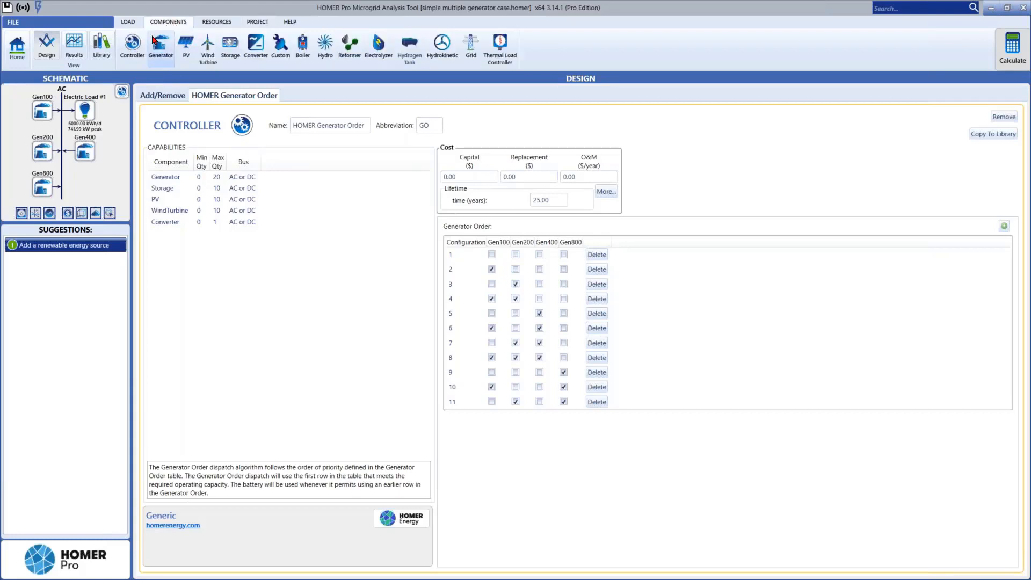
pyautogui.click(232, 53)
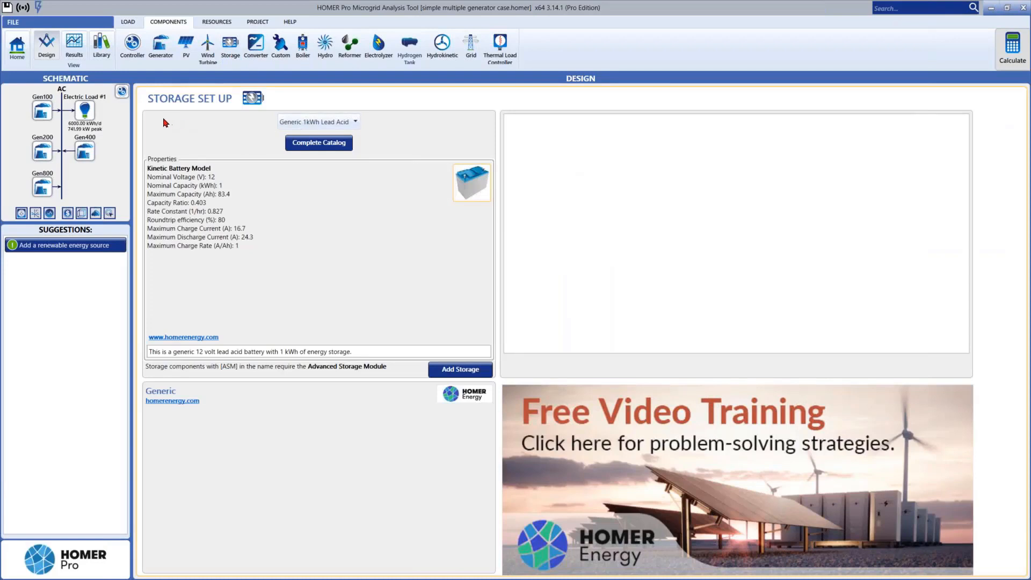
pyautogui.click(105, 54)
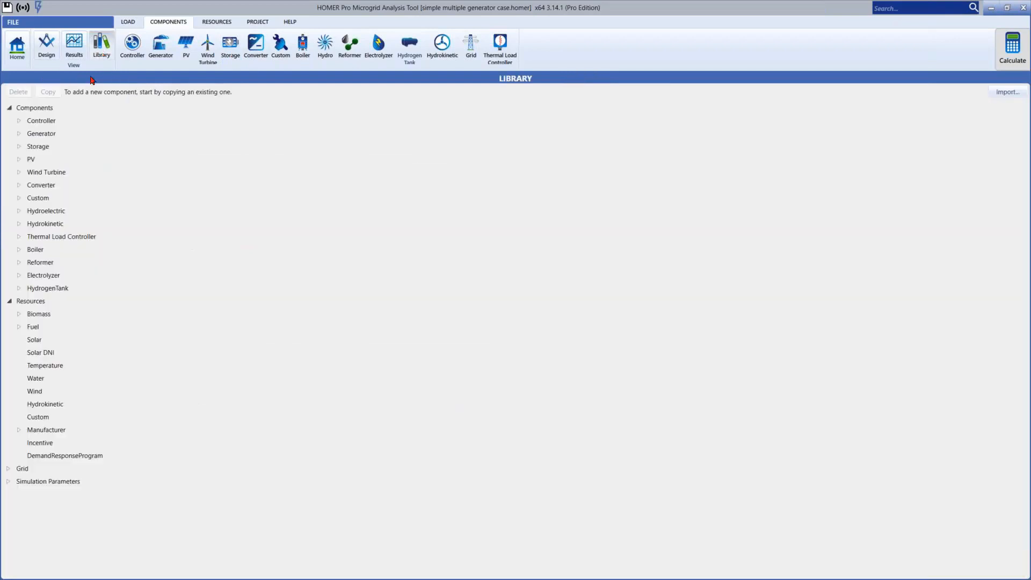
pyautogui.click(43, 146)
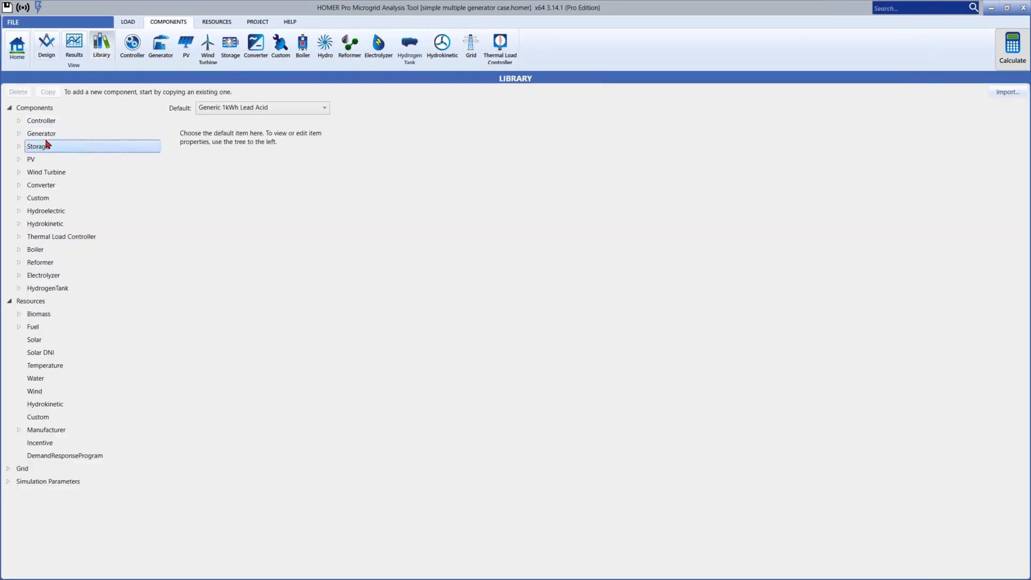
pyautogui.click(19, 146)
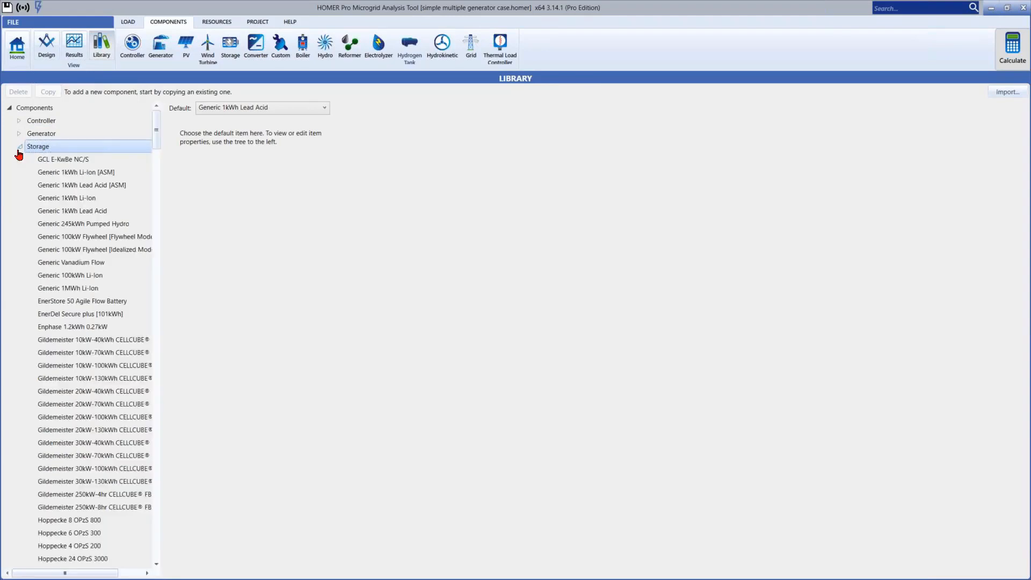
pyautogui.click(73, 175)
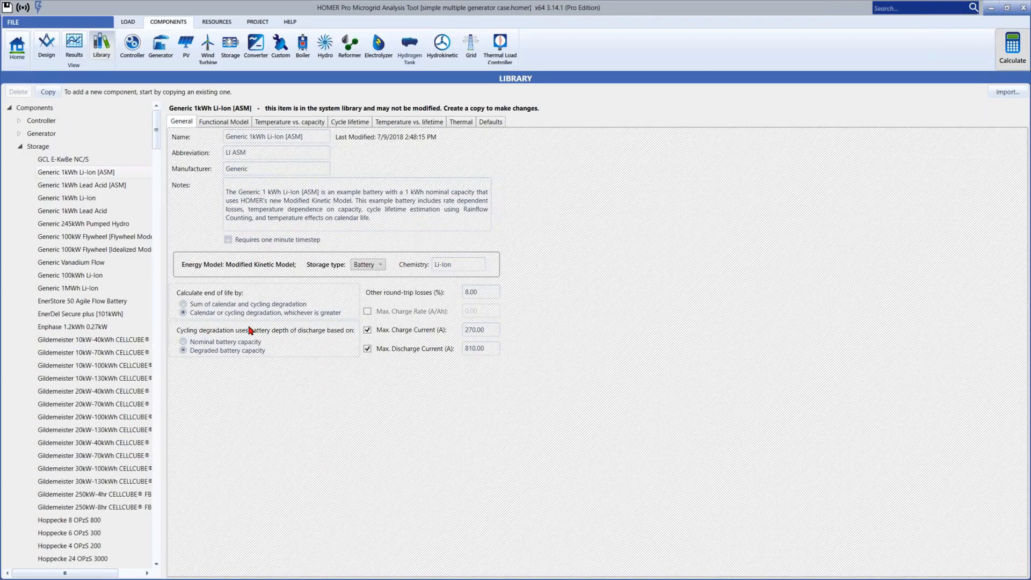
# - Review the Li-Ion [ASM] battery's functional model, temperature vs. capacity, cycle lifetime, temperature vs. lifetime, thermal and default properties
pyautogui.click(239, 122)
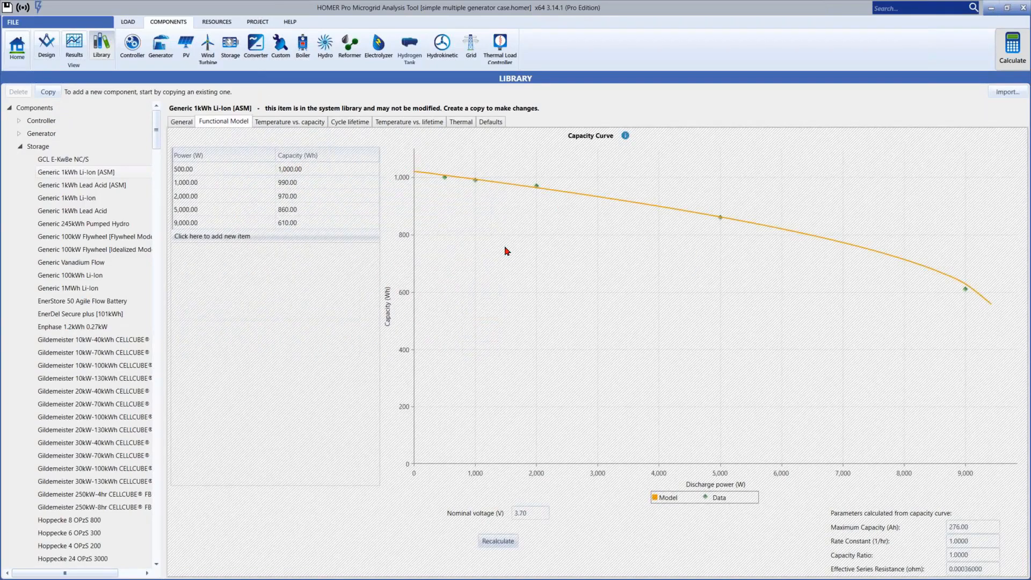
pyautogui.click(293, 123)
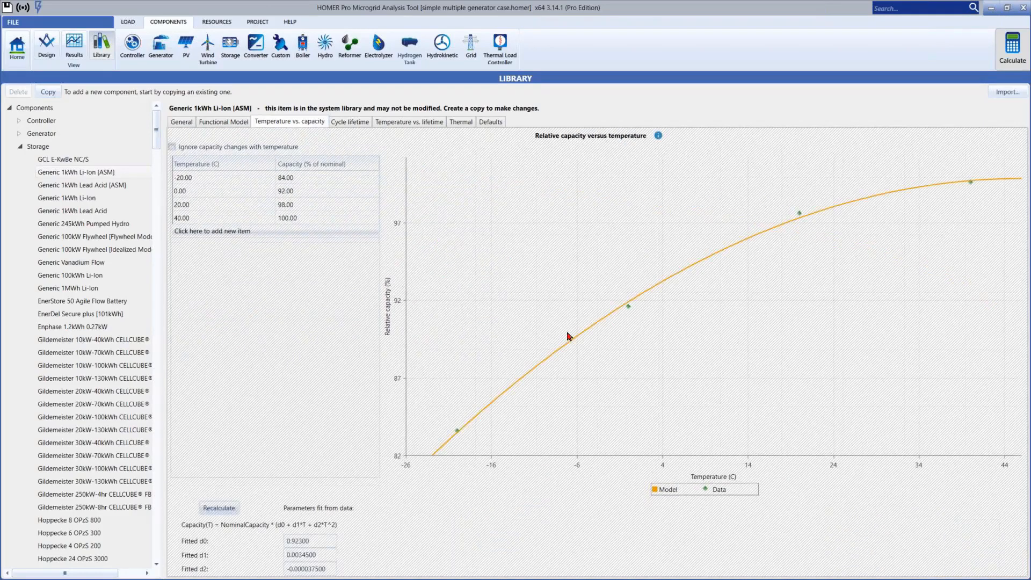
pyautogui.click(342, 126)
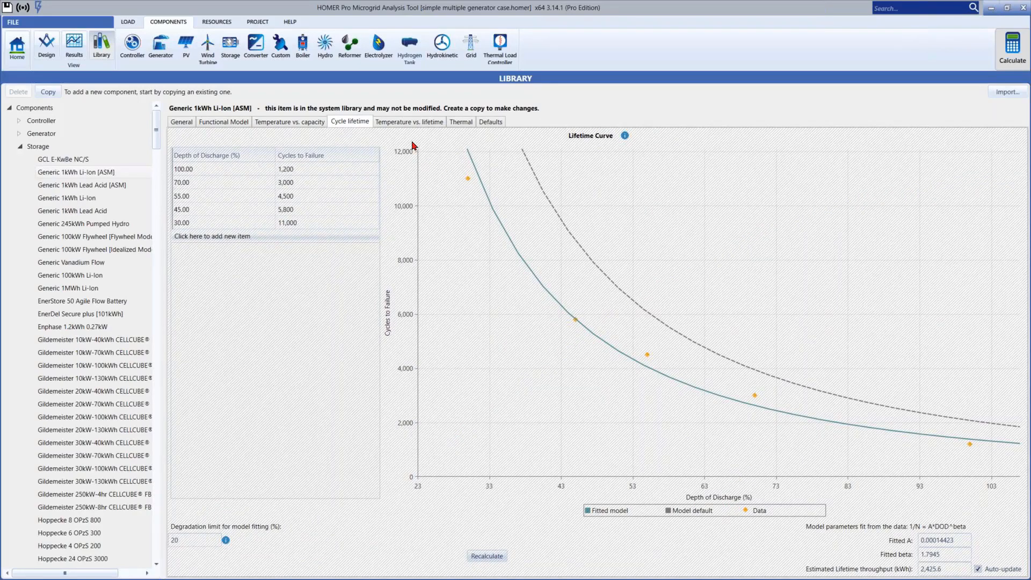
pyautogui.click(404, 123)
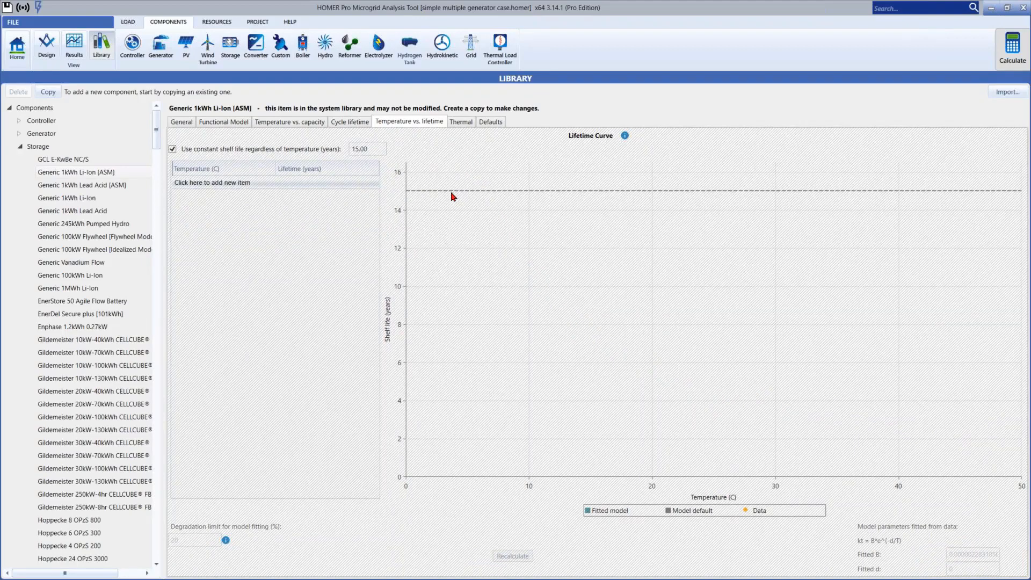
pyautogui.click(462, 124)
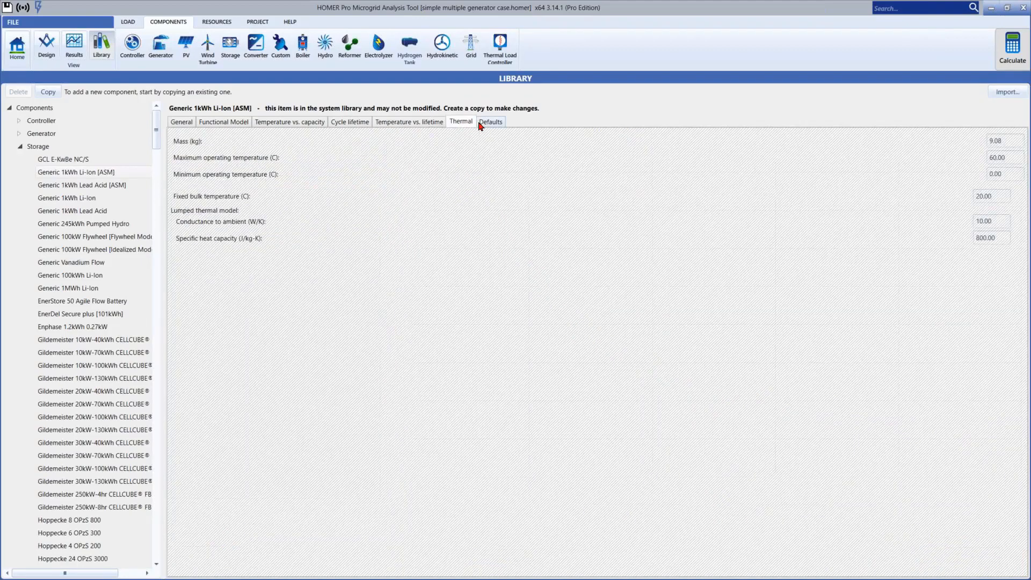
pyautogui.click(483, 124)
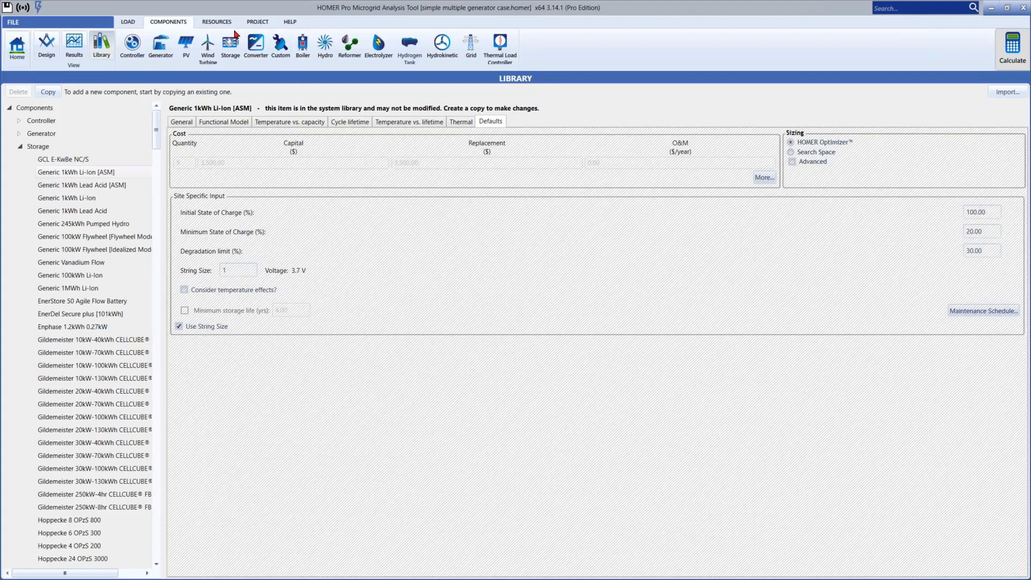
# - Review the project's multi-year inputs for lifetime, O&M cost, diesel price and electric load, and close them
pyautogui.click(254, 22)
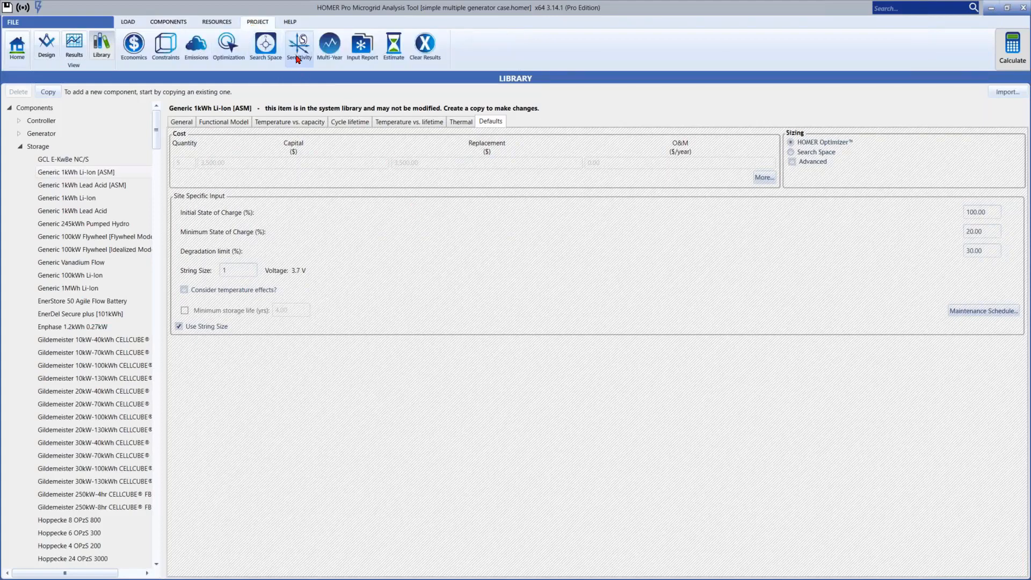
pyautogui.click(330, 48)
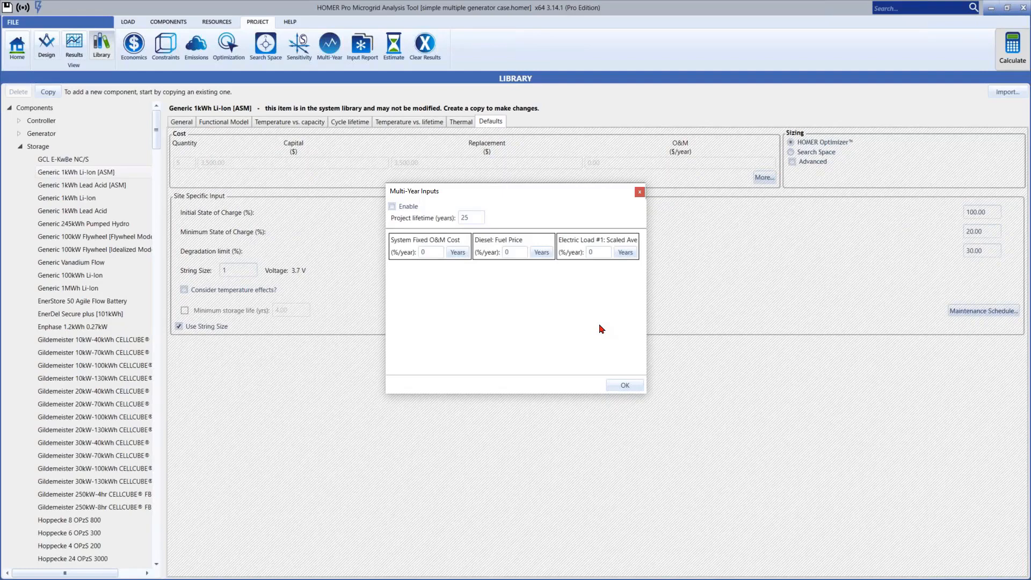
pyautogui.click(623, 386)
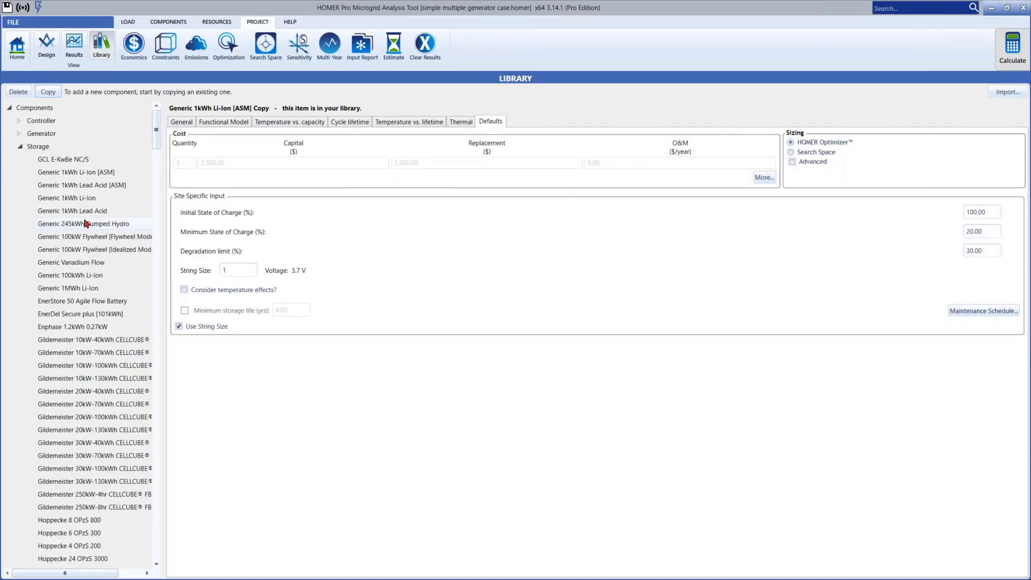
# - Locate the Generic 1kWh Li-Ion [ASM] Copy in the library's storage components and in the design's storage set up choices
pyautogui.click(159, 157)
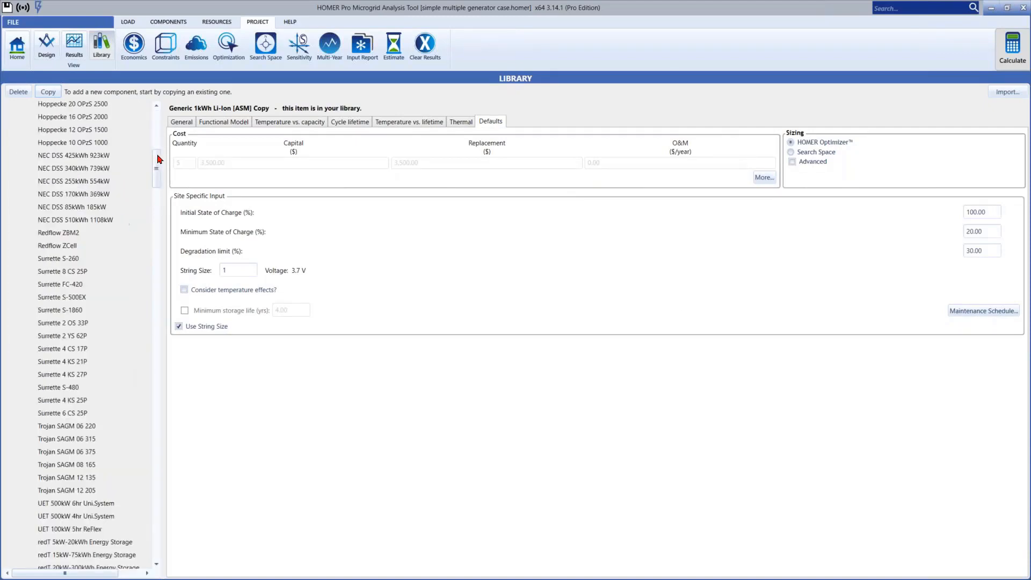
pyautogui.moveTo(156, 161); pyautogui.dragTo(145, 542)
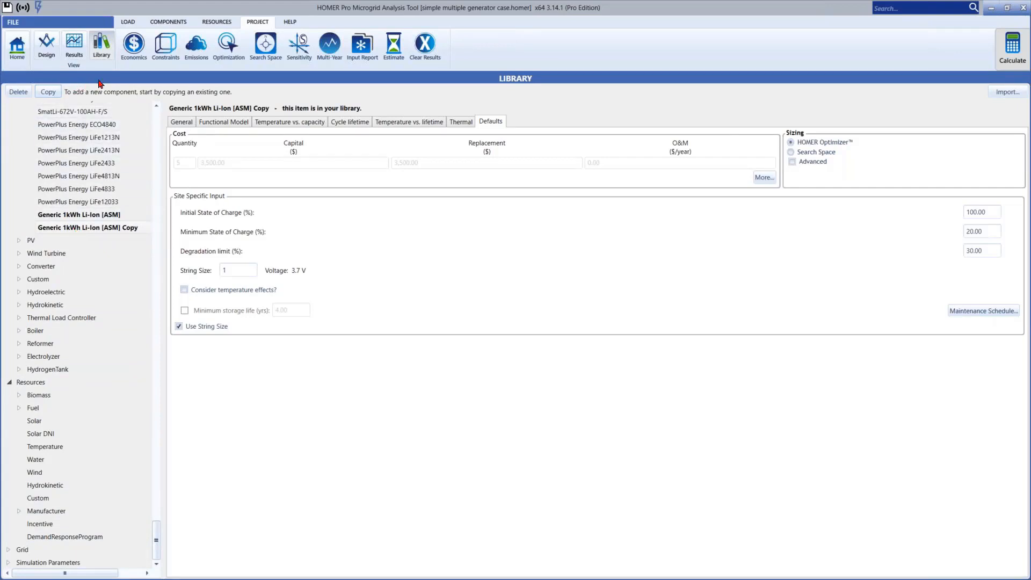
pyautogui.click(50, 50)
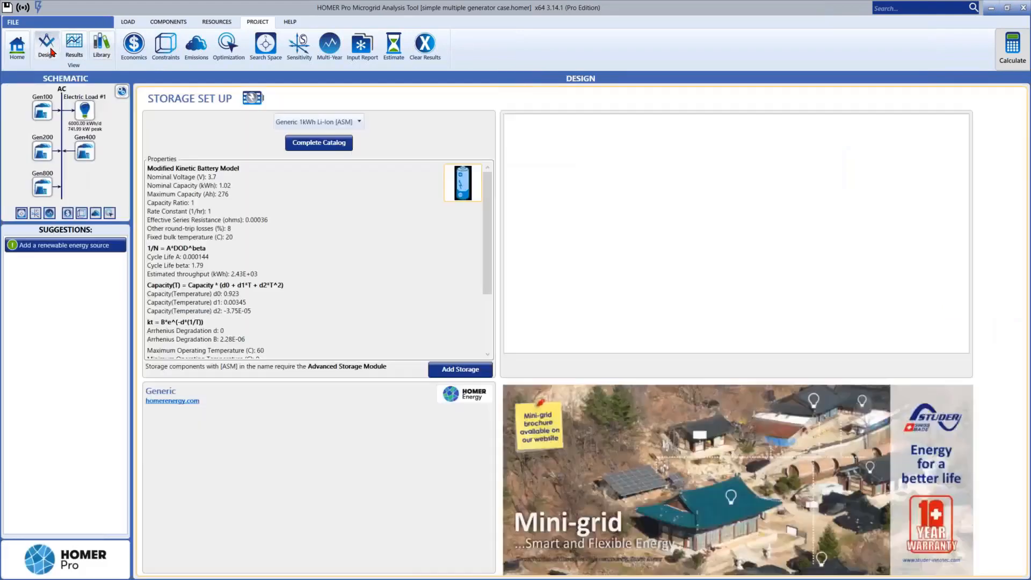
pyautogui.click(301, 125)
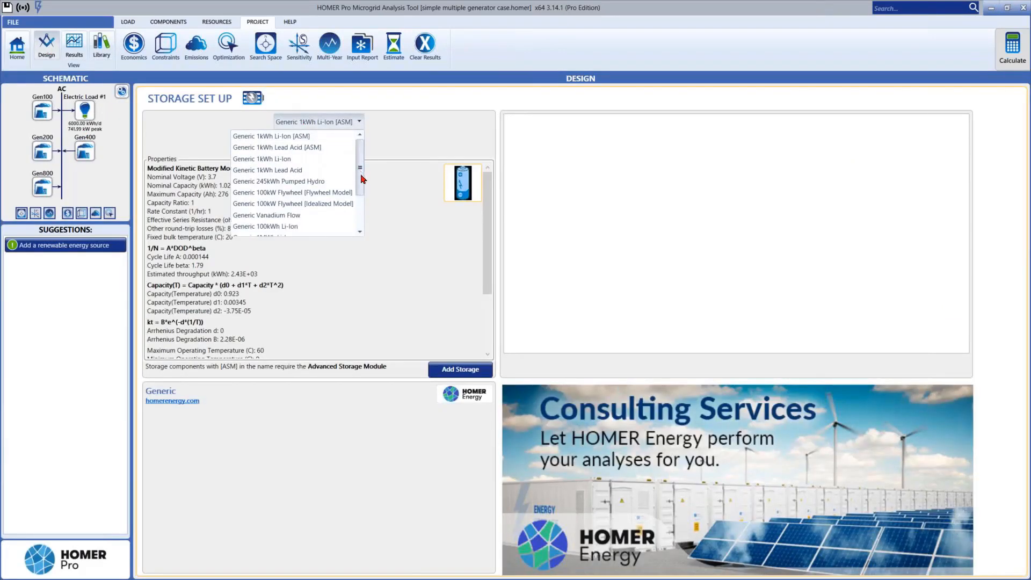
pyautogui.moveTo(361, 175); pyautogui.dragTo(361, 207)
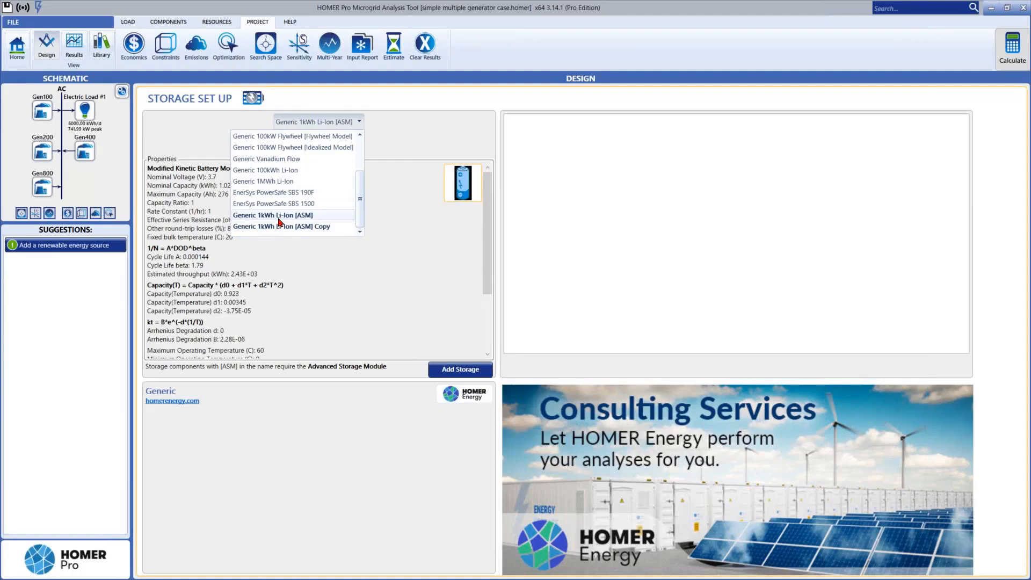
pyautogui.click(394, 201)
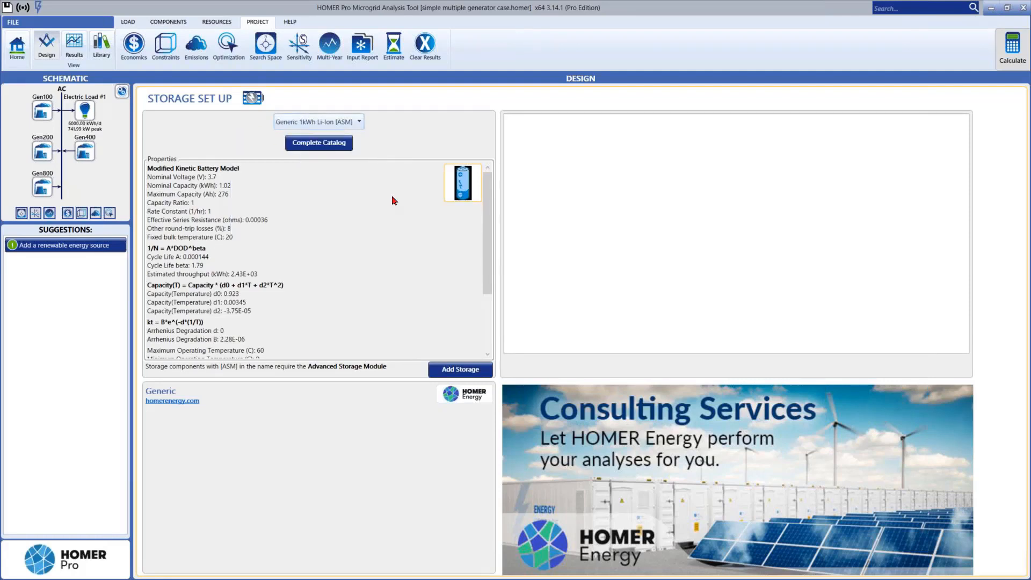